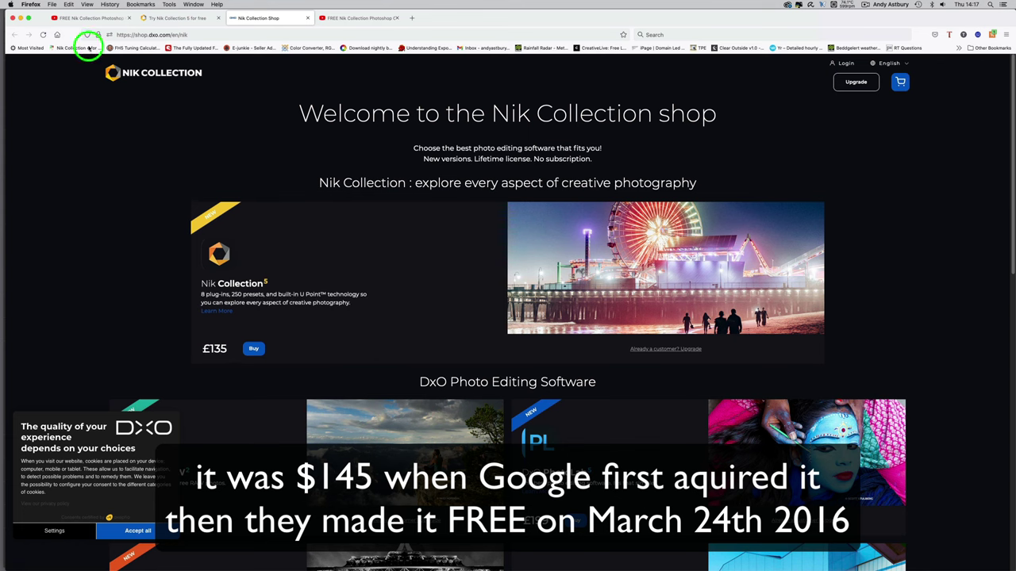
Bring up the YouTube Nik Collection crash-fix video and expand its description to show timestamps and the free download link
click(83, 19)
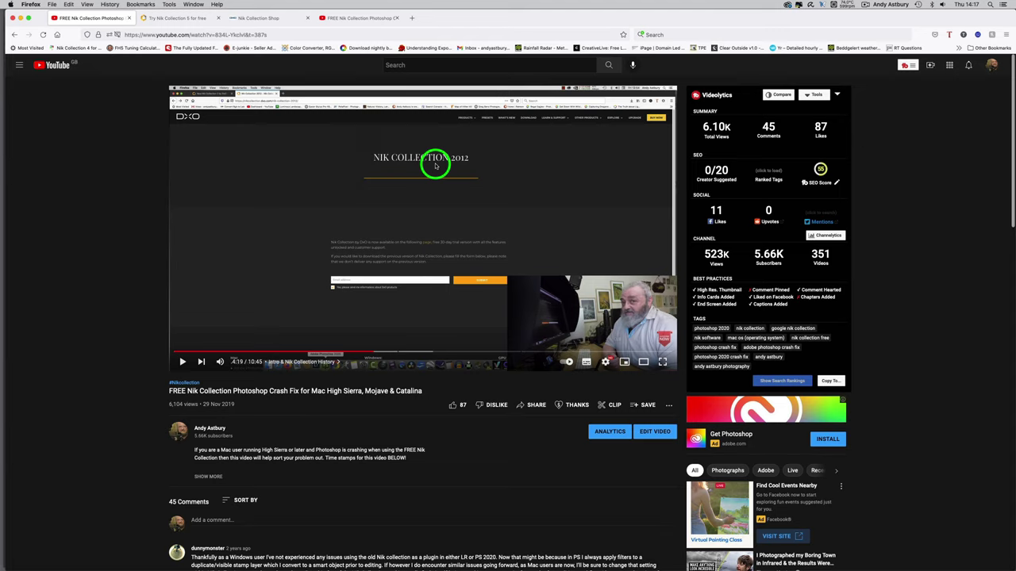
click(210, 477)
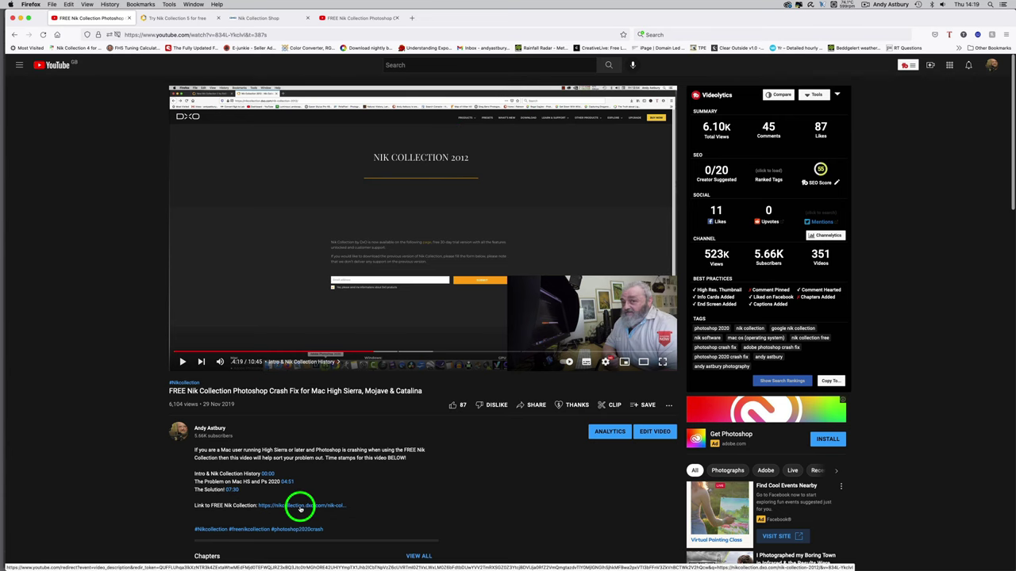
Switch to the DxO page offering Nik Collection 5 as a free 30-day trial
click(181, 18)
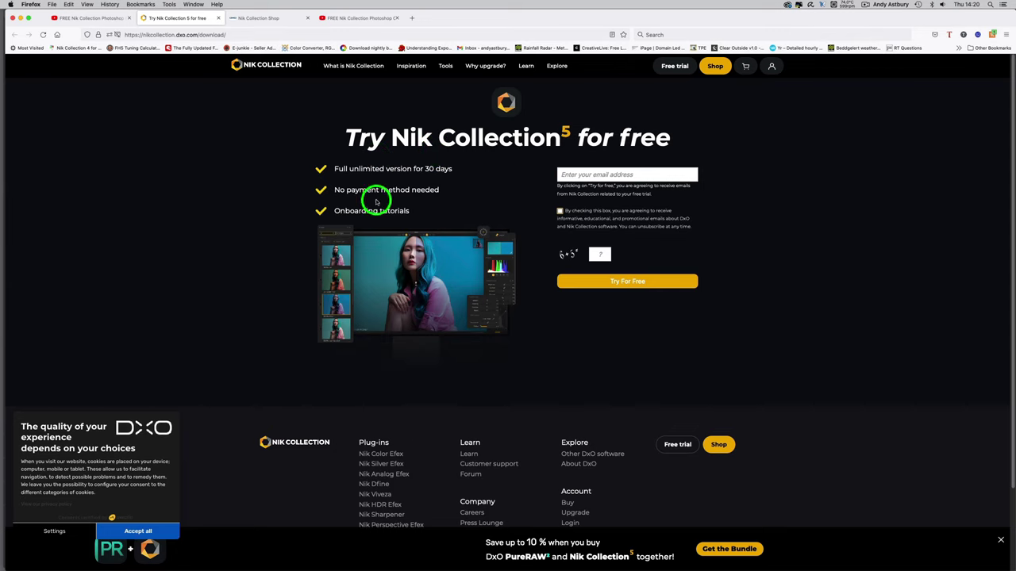
Switch to Photoshop on the moss-forest photo and browse the Dock's Applications stack
mouse_move(278, 563)
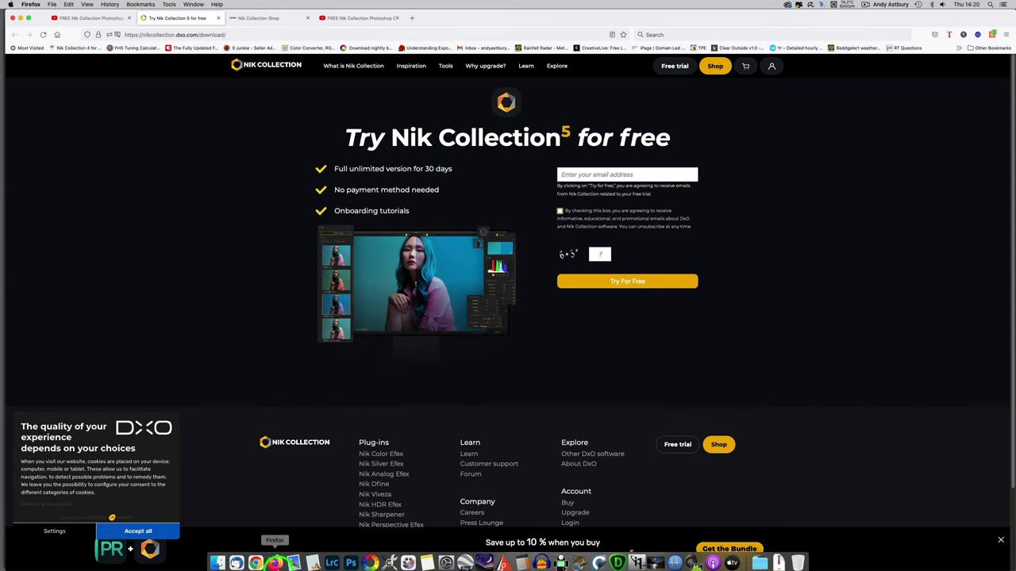
click(352, 560)
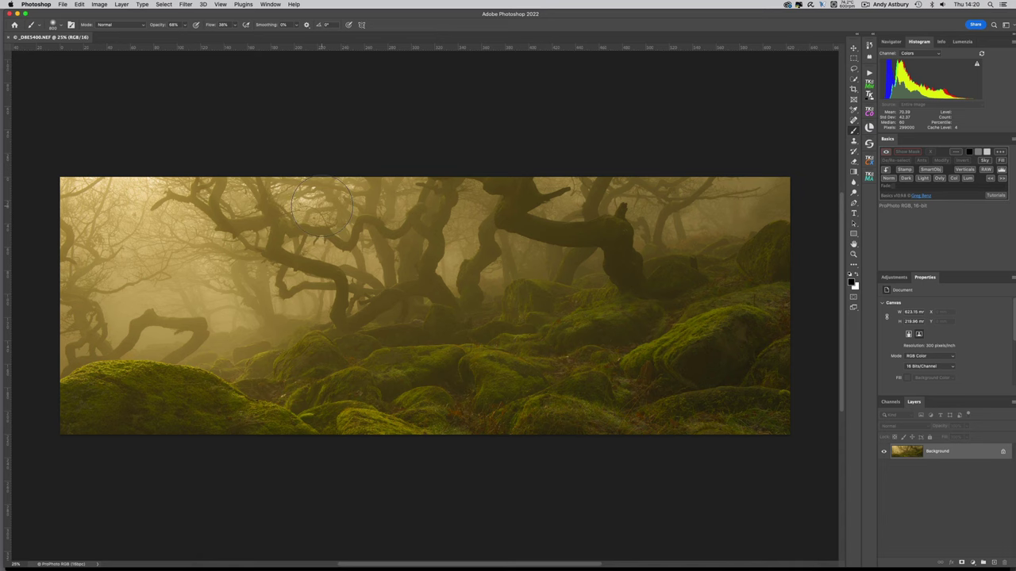
mouse_move(827, 566)
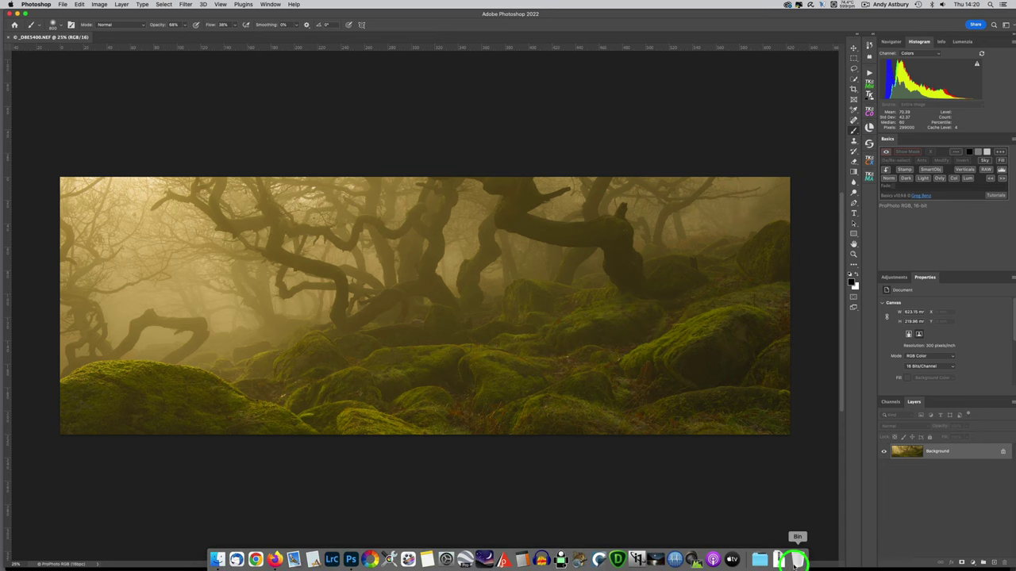
click(762, 559)
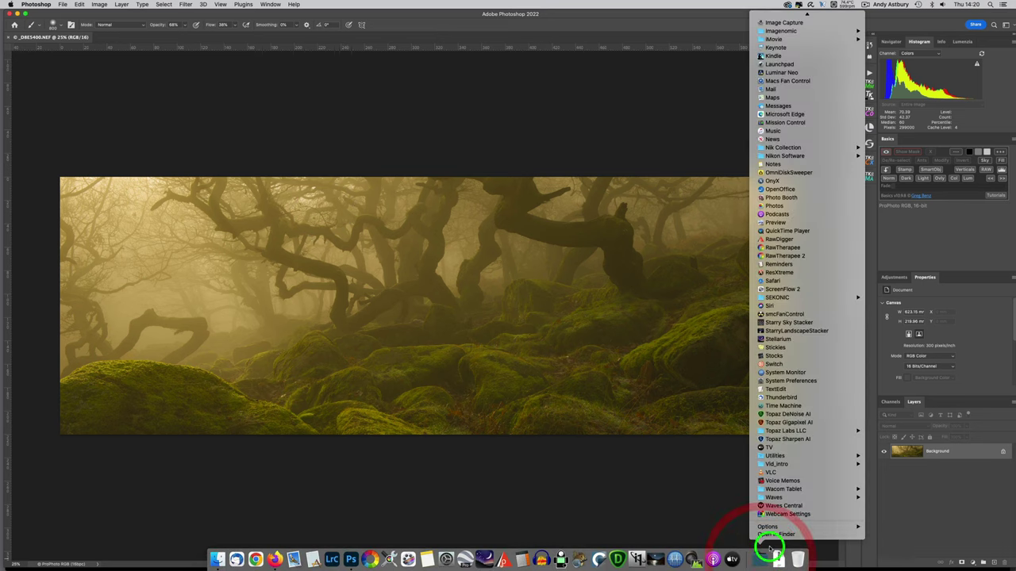
mouse_move(795, 148)
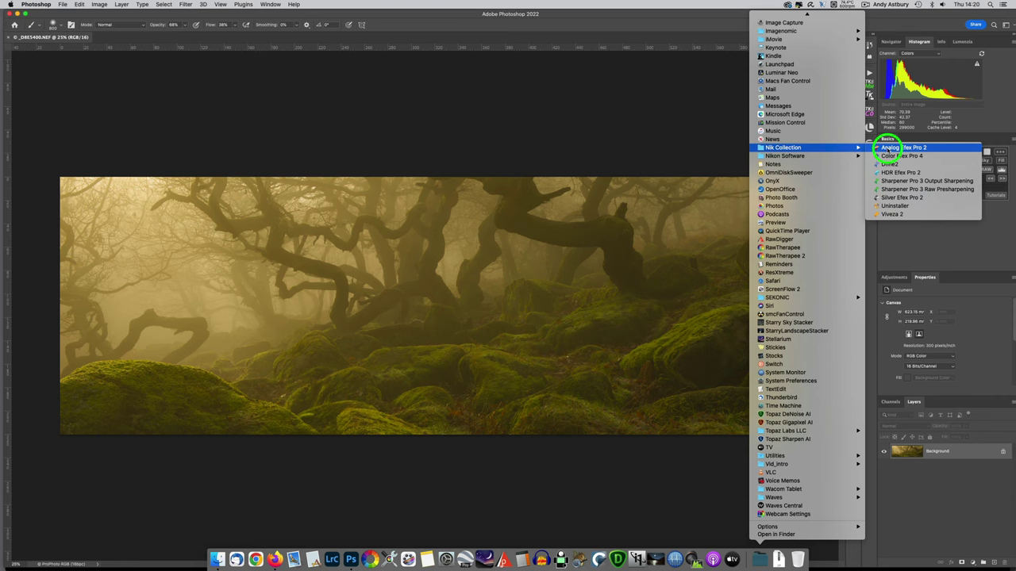
List the Filter menu plug-ins: Imadio, Jimmy McIntyre, Skylum and Topaz, with no Nik Collection
click(184, 5)
mouse_move(214, 216)
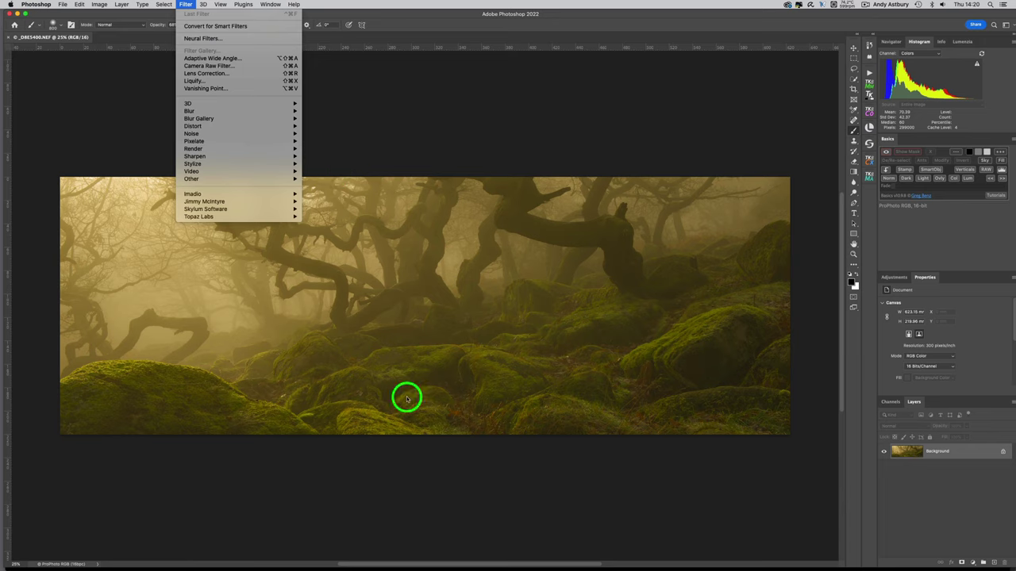
mouse_move(407, 562)
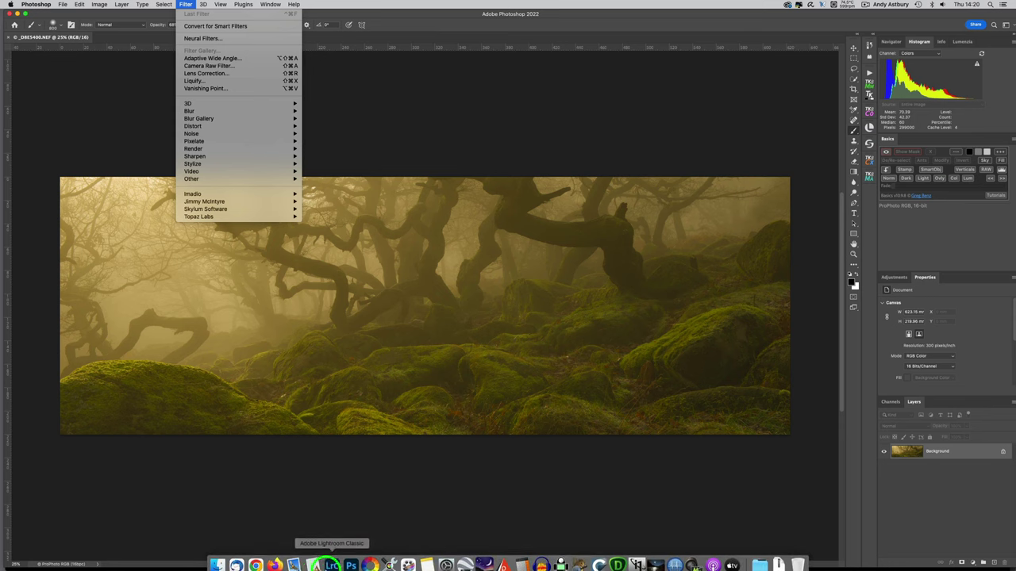
In Finder's Applications, expand Adobe Photoshop 2022 to show Plug-ins: Filters, Generator, PG Toolbox, Topaz aliases
click(217, 561)
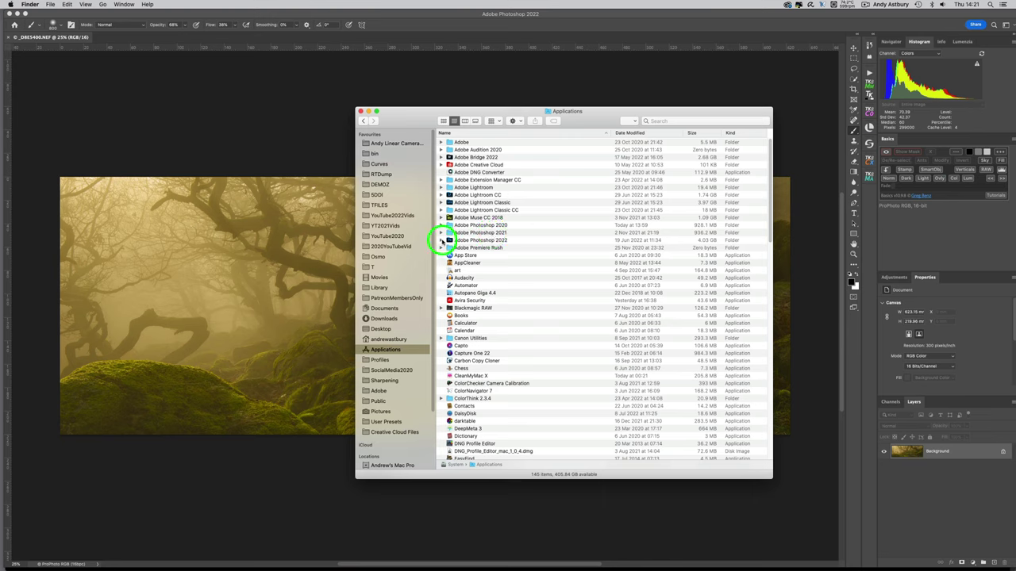
click(441, 241)
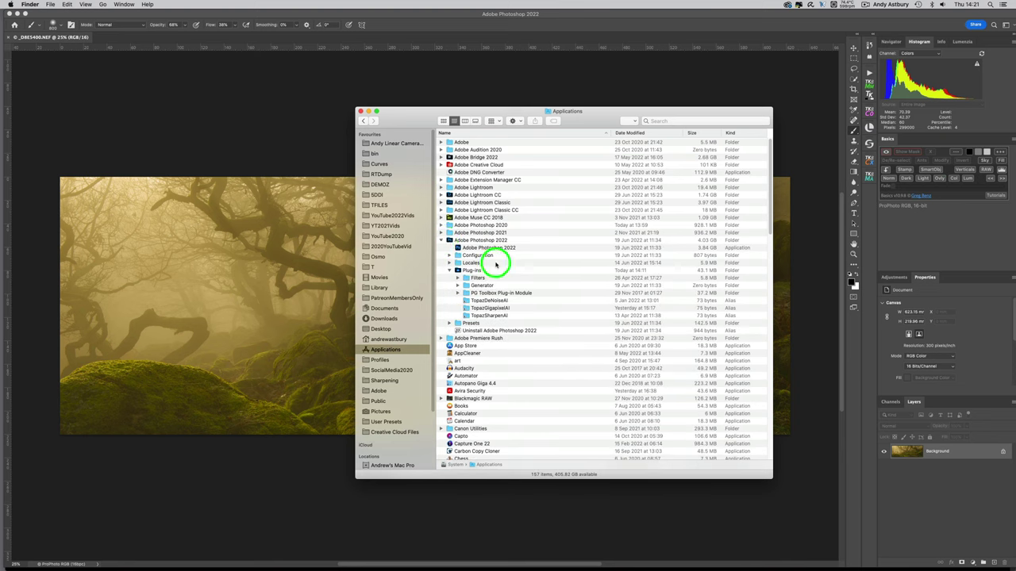
click(458, 278)
click(458, 278)
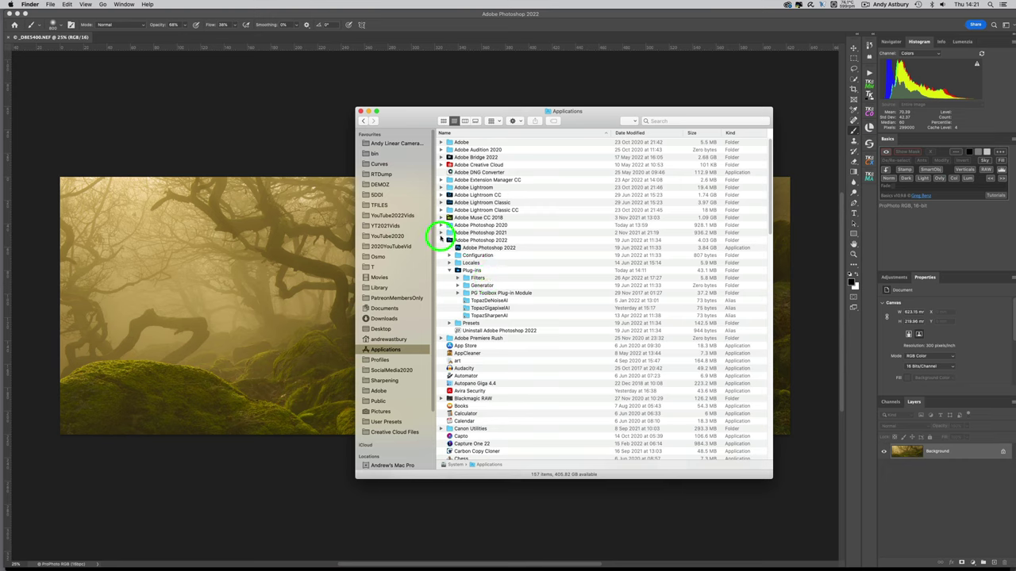
Expand Photoshop 2021's DxO and Photoshop 2020's Google plug-in folders to show their Nik tools
click(441, 232)
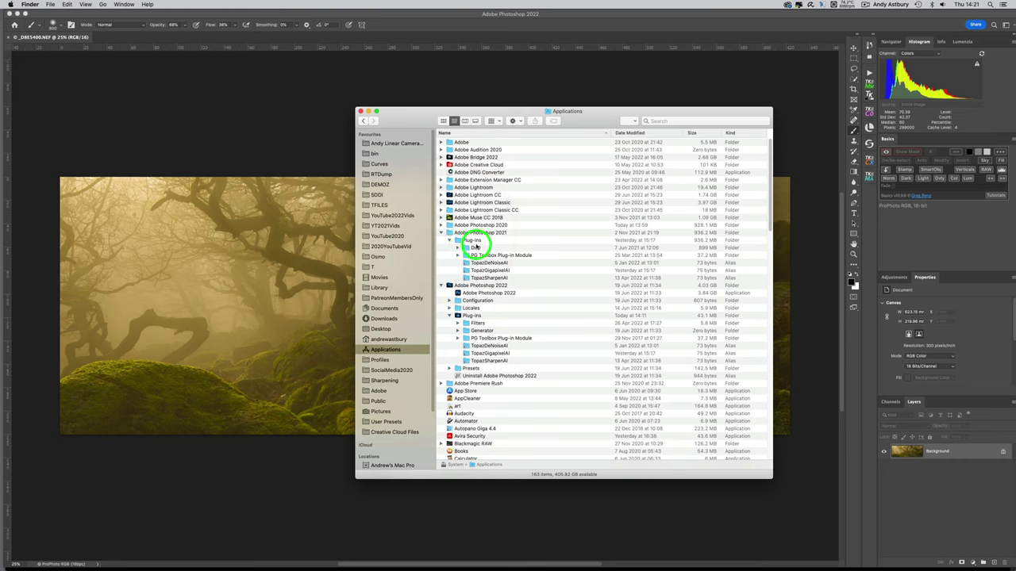
click(457, 248)
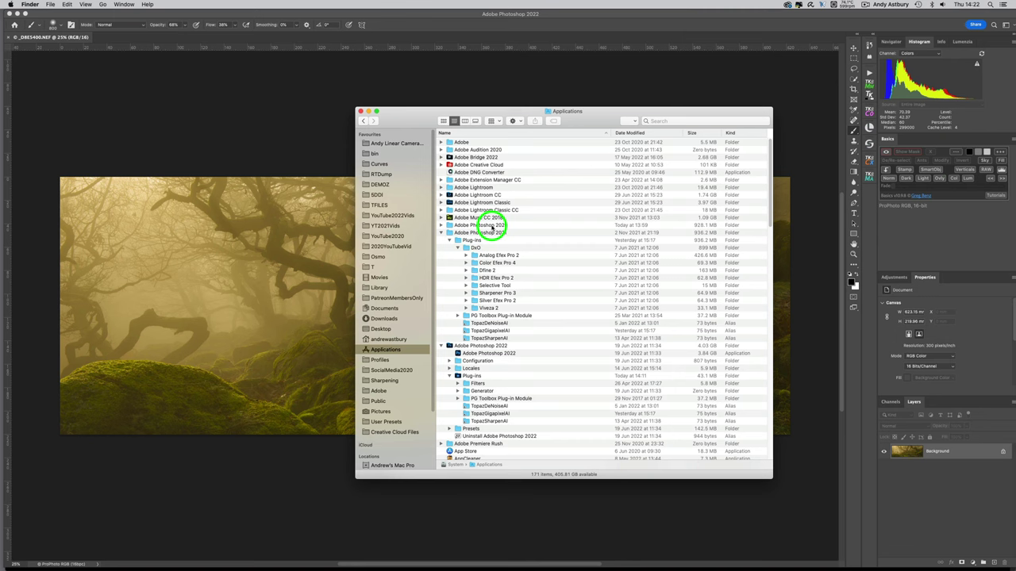
scroll(439, 226, down, 1)
click(440, 226)
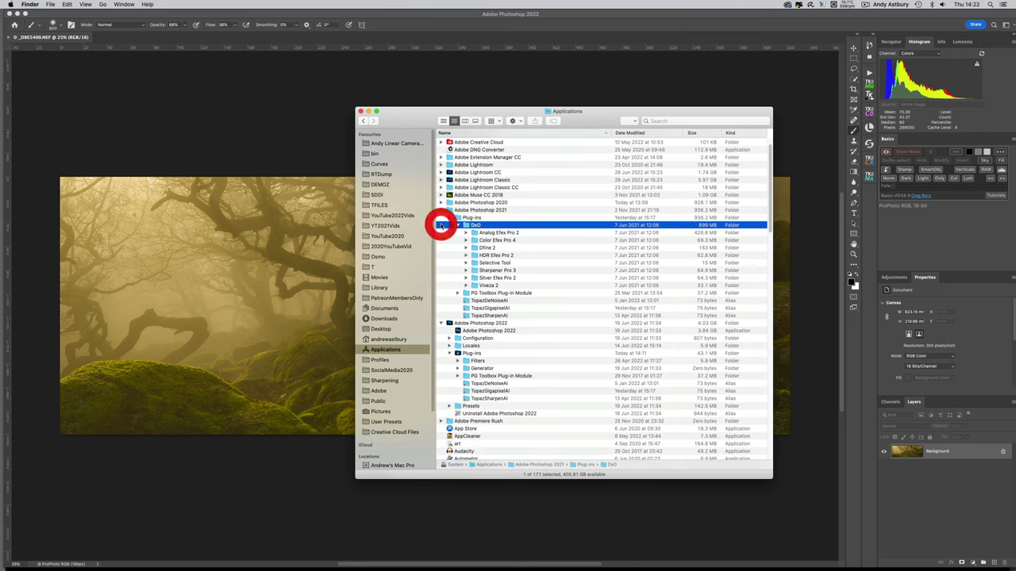
click(441, 203)
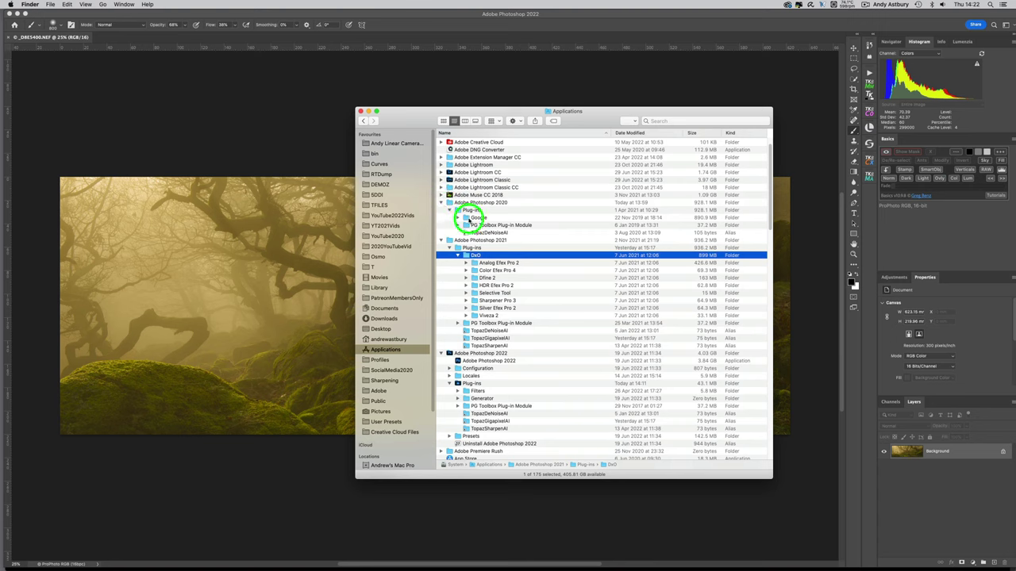
click(457, 218)
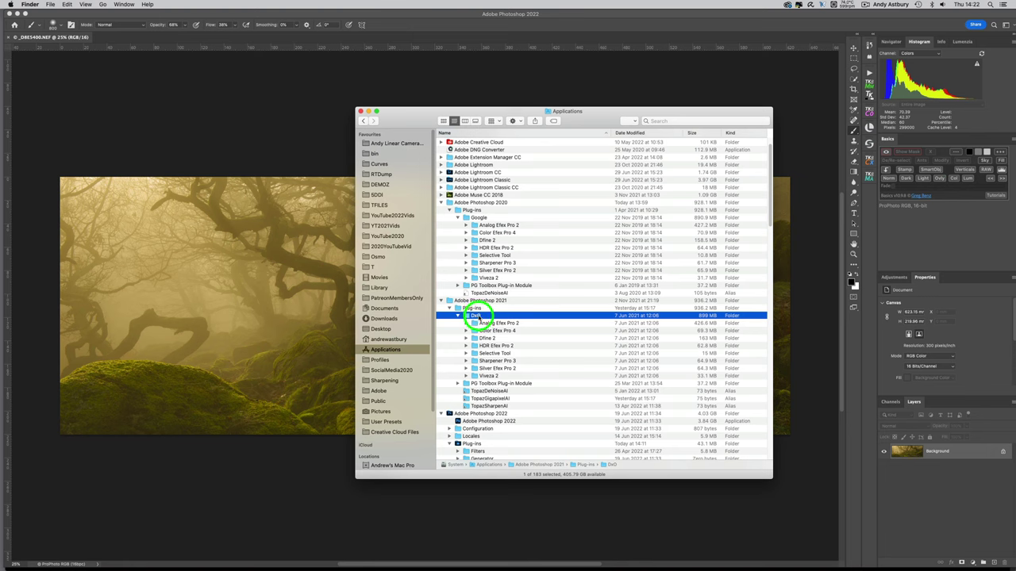
Copy the DxO folder, then open Adobe Photoshop 2022's Plug-ins folder in its own window
right_click(477, 316)
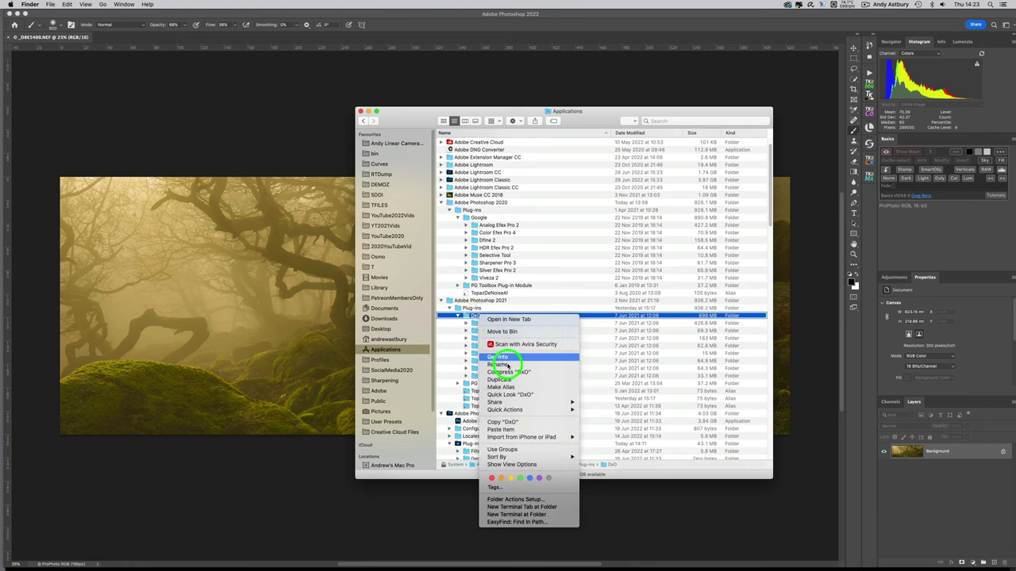
click(512, 421)
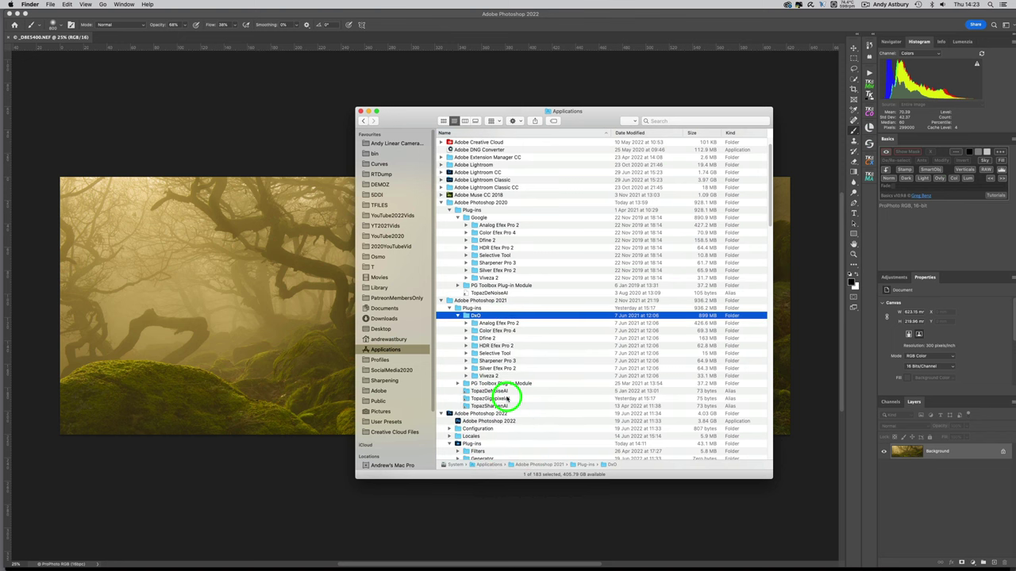
scroll(507, 398, down, 4)
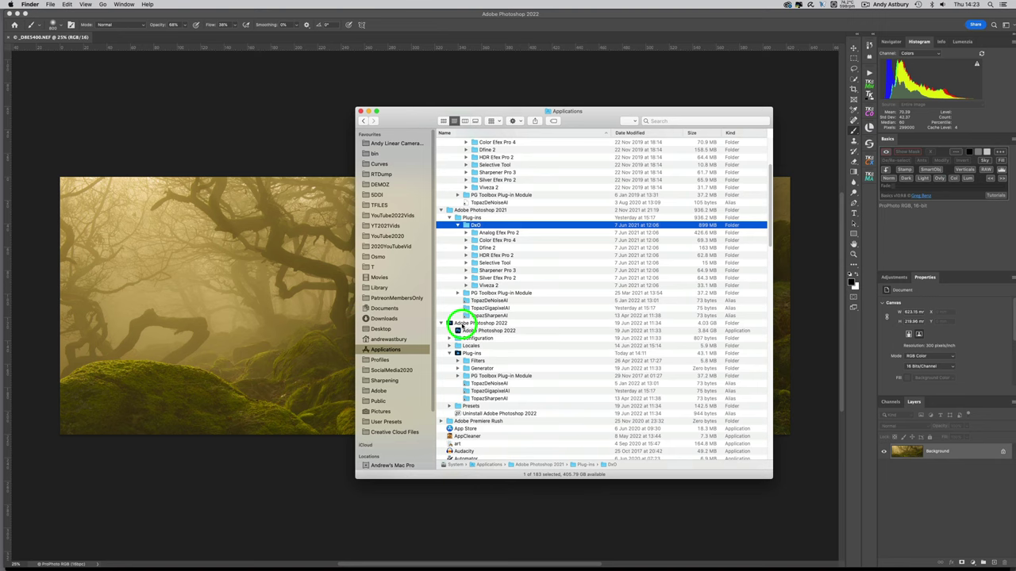
scroll(469, 337, down, 1)
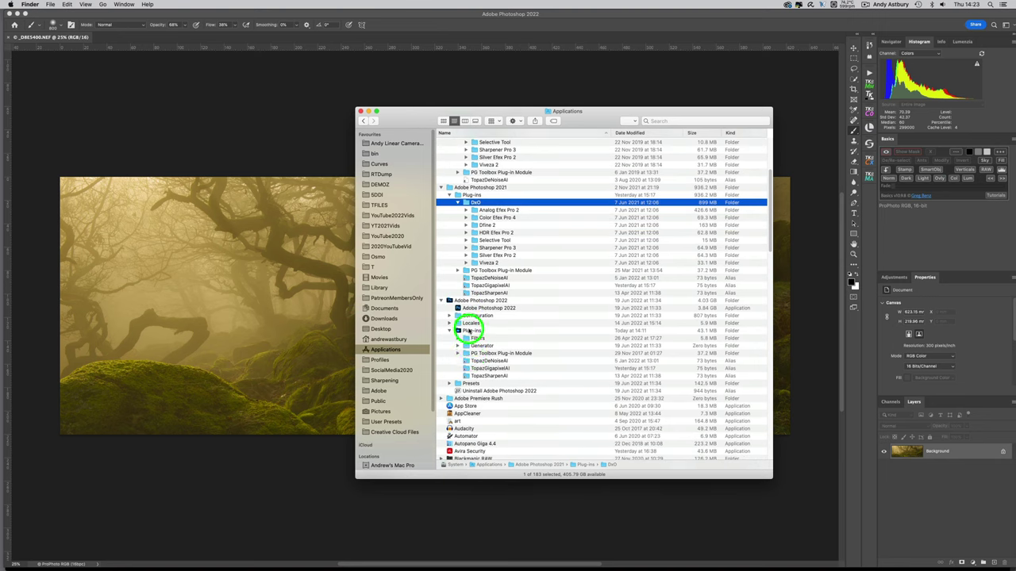
double_click(468, 330)
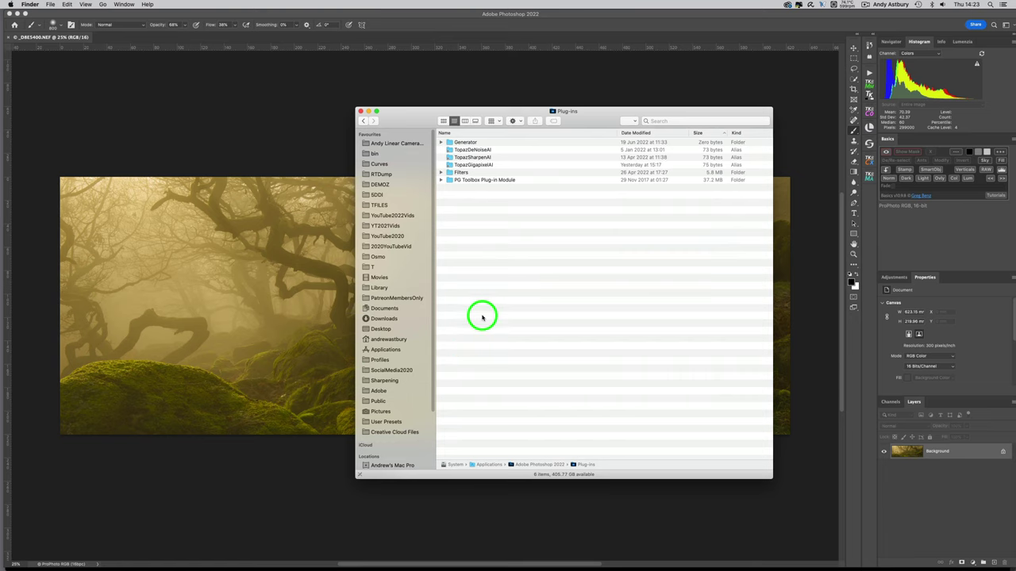
Paste the DxO folder into Photoshop 2022's Plug-ins, authorising with the admin password
click(67, 5)
click(79, 48)
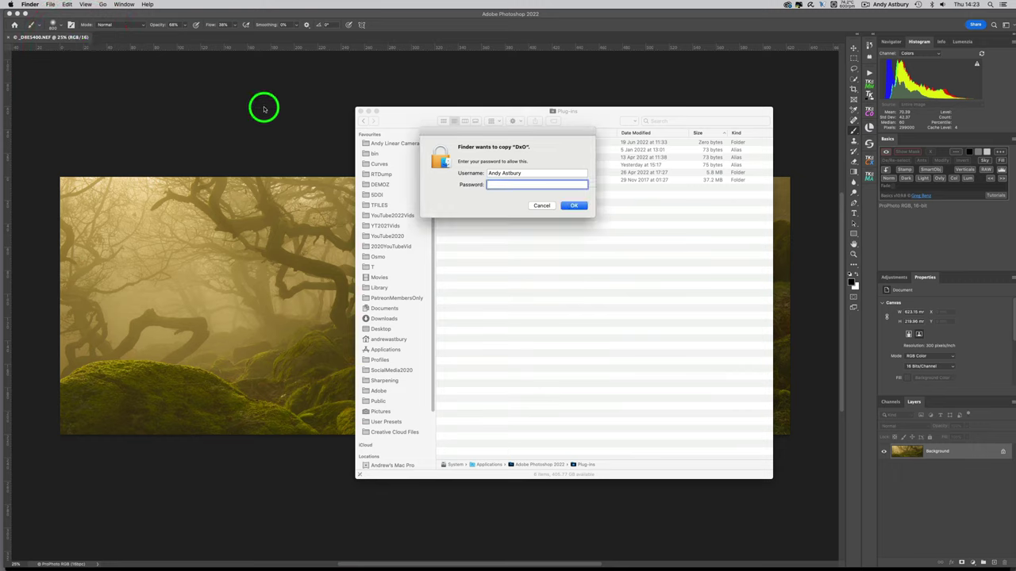
text(*********)
key(BackSpace)
key(BackSpace)
key(BackSpace)
key(BackSpace)
key(BackSpace)
key(BackSpace)
key(BackSpace)
key(BackSpace)
key(BackSpace)
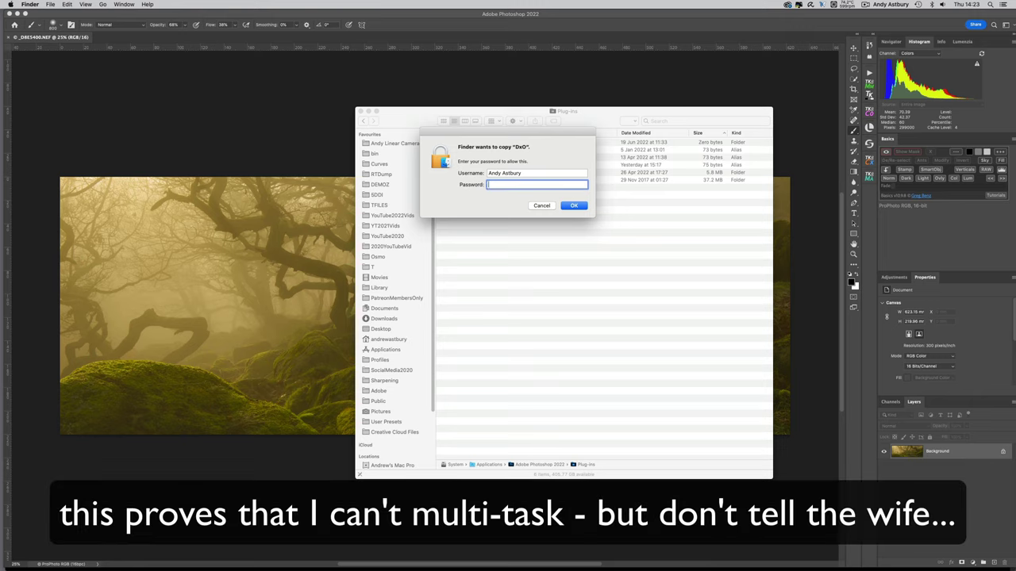
text(************)
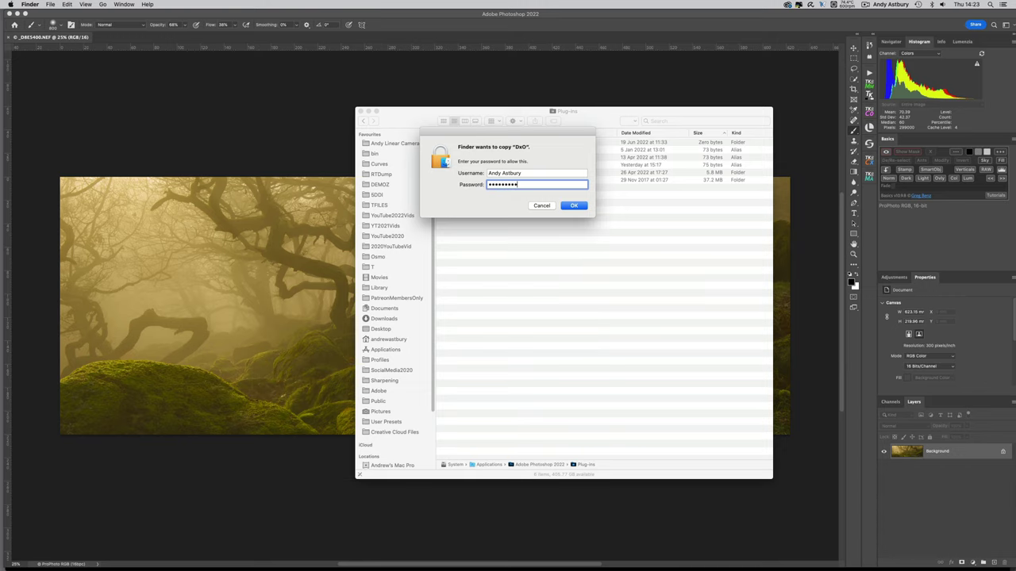
key(Return)
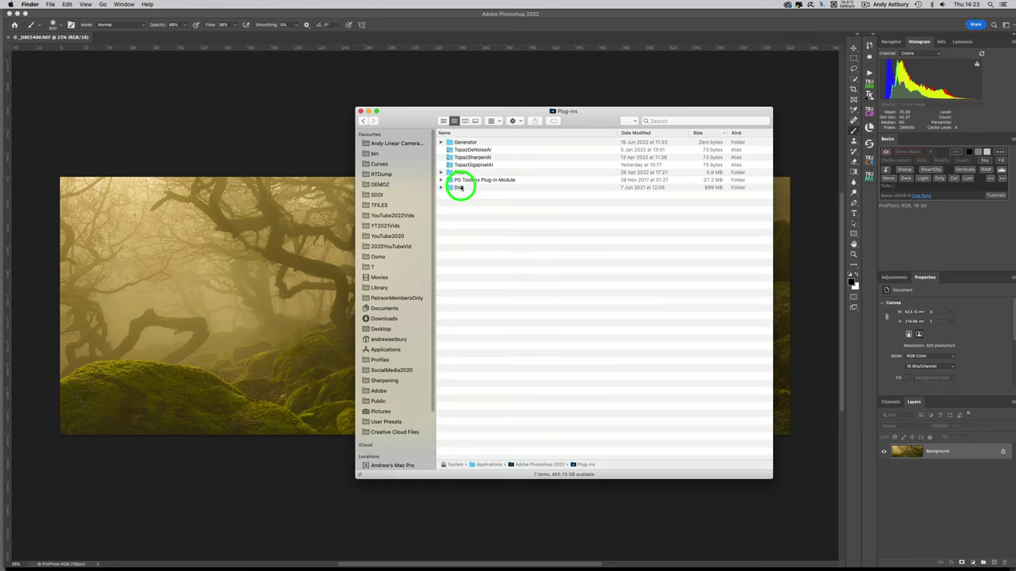
Quit Photoshop without saving the moss-forest image
click(272, 80)
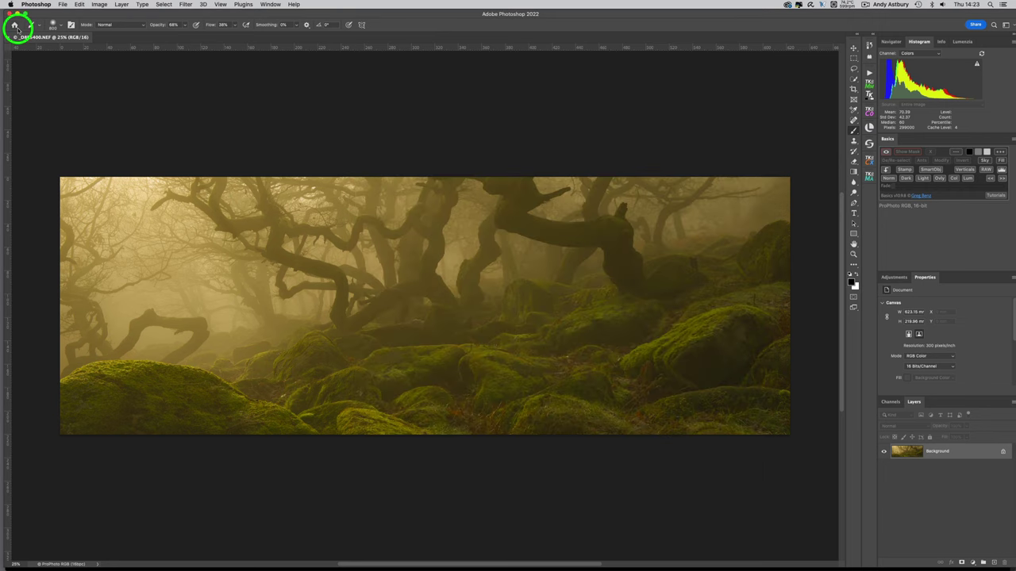
click(36, 5)
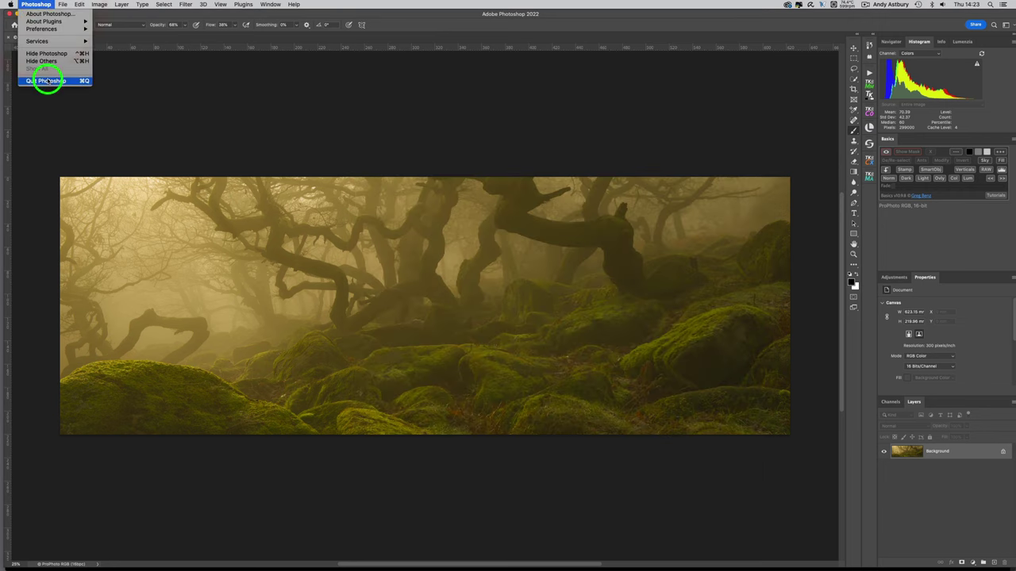
click(47, 82)
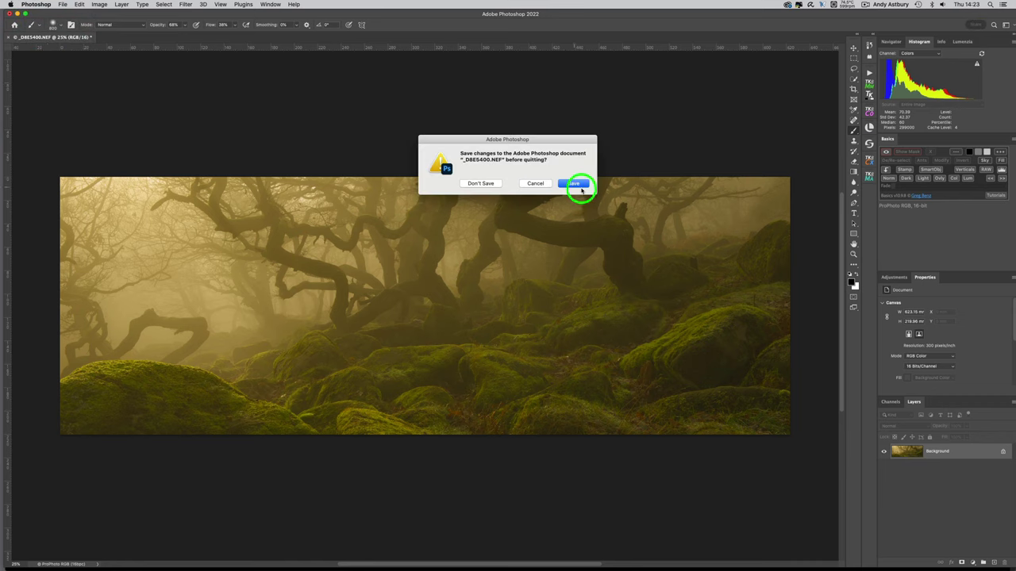
click(482, 184)
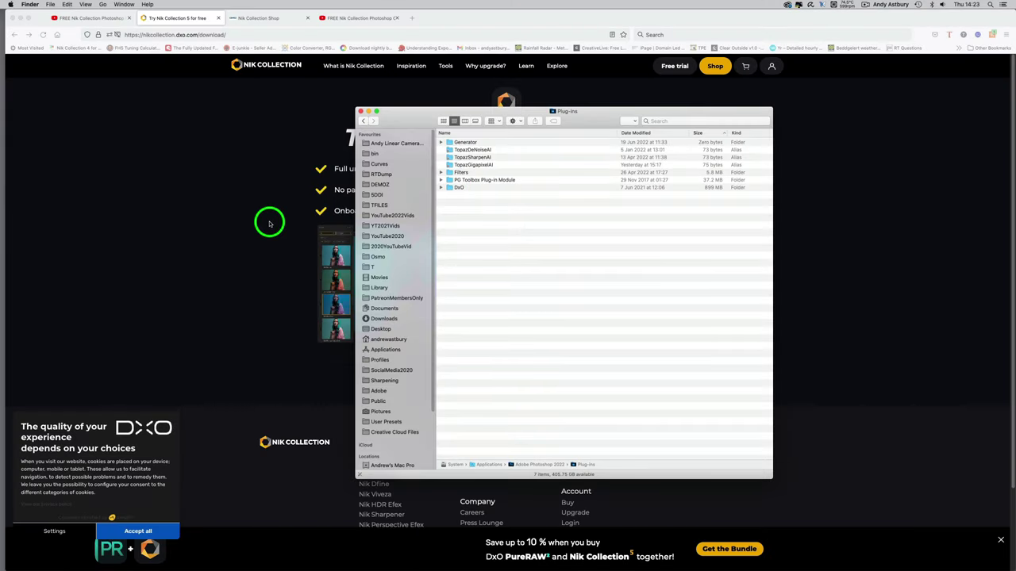
Bring Firefox to the front on the 'Try Nik Collection 5 for free' page
click(269, 224)
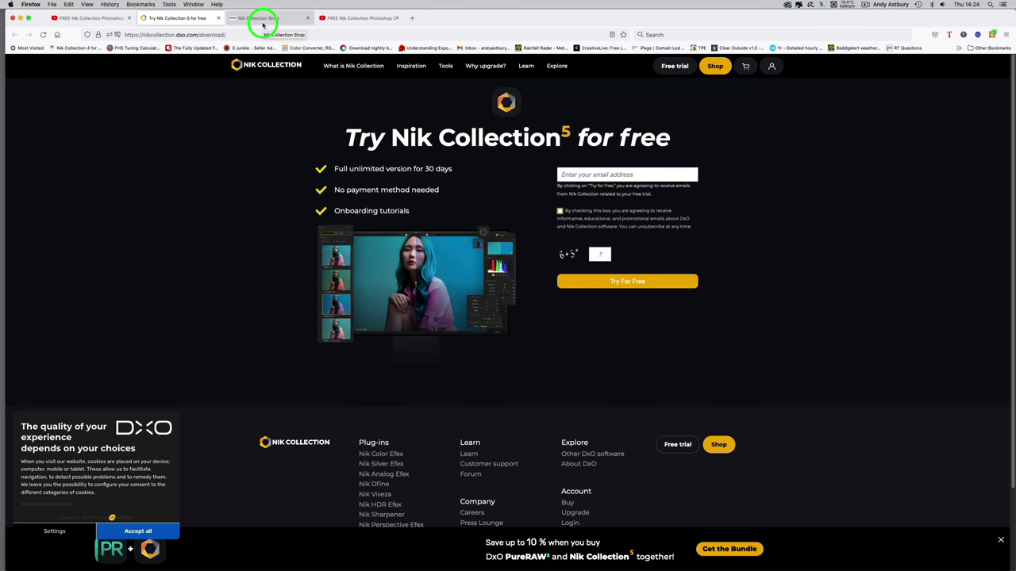
Look through both YouTube crash-fix tabs, ending on the Nik Collection shop with Nik Collection 5 at £135
click(96, 18)
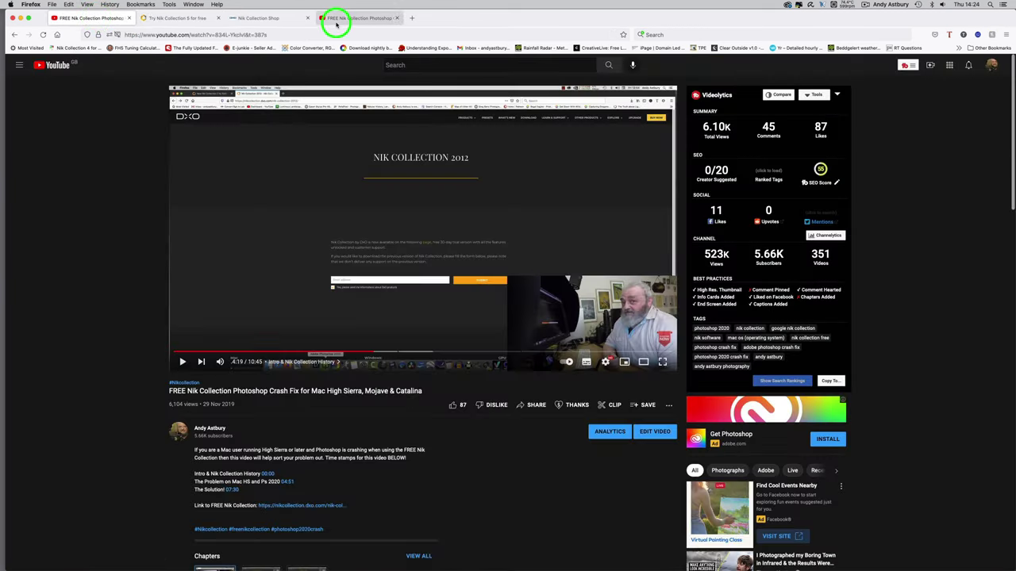
click(337, 19)
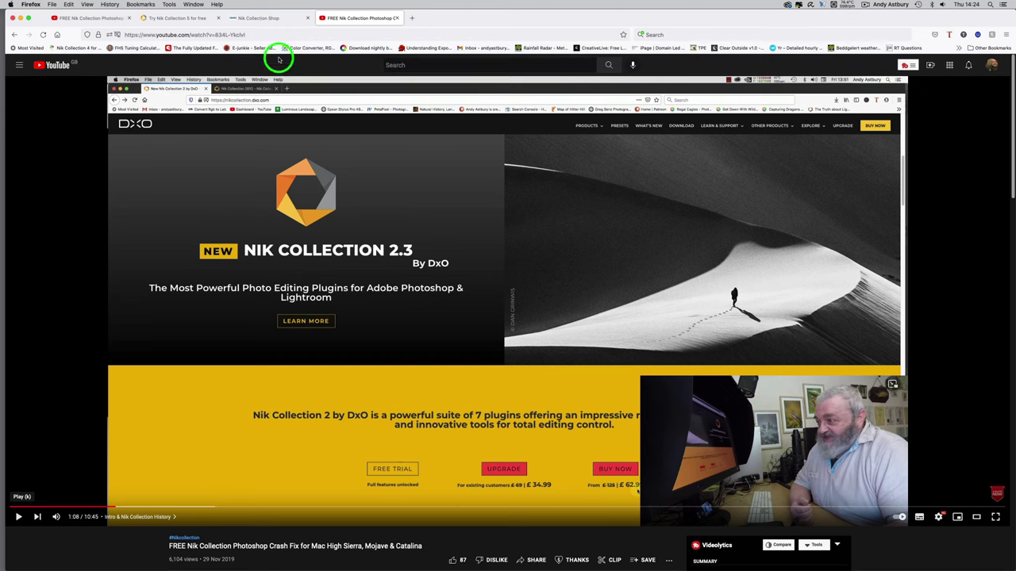
click(258, 18)
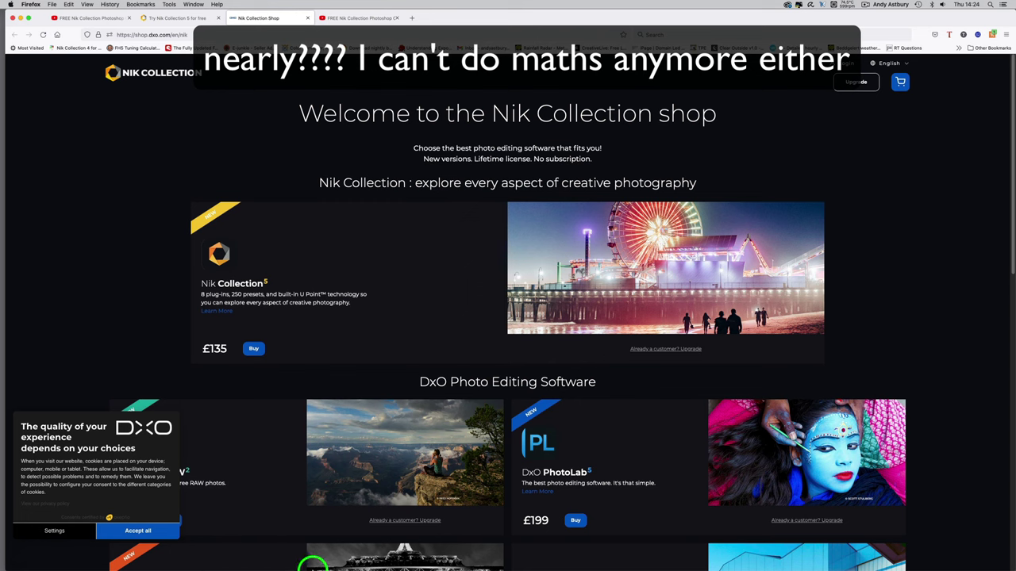
mouse_move(315, 562)
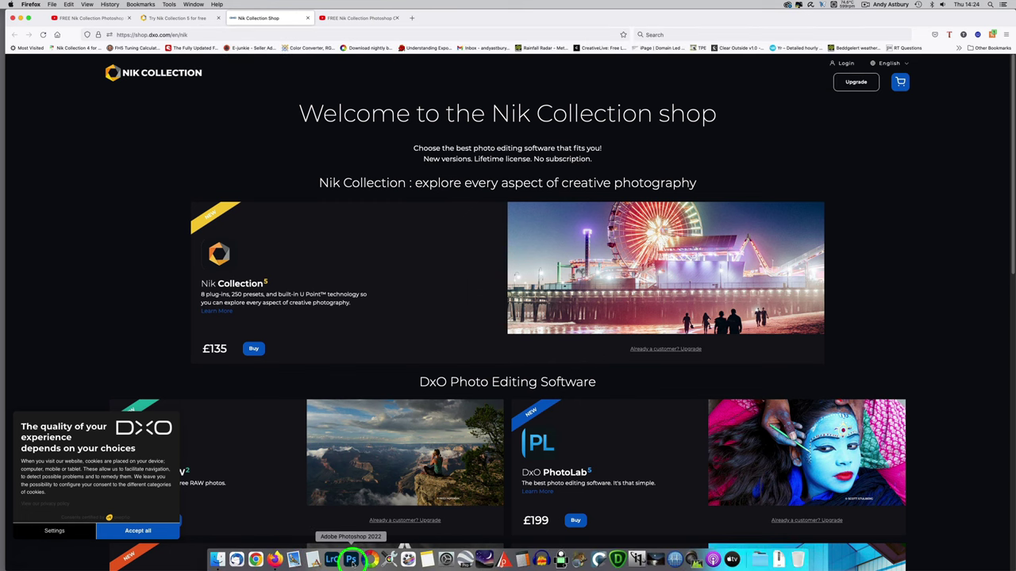
Reopen _D8E5400.NEF from Open Recent in Photoshop and open it through Camera Raw
click(352, 561)
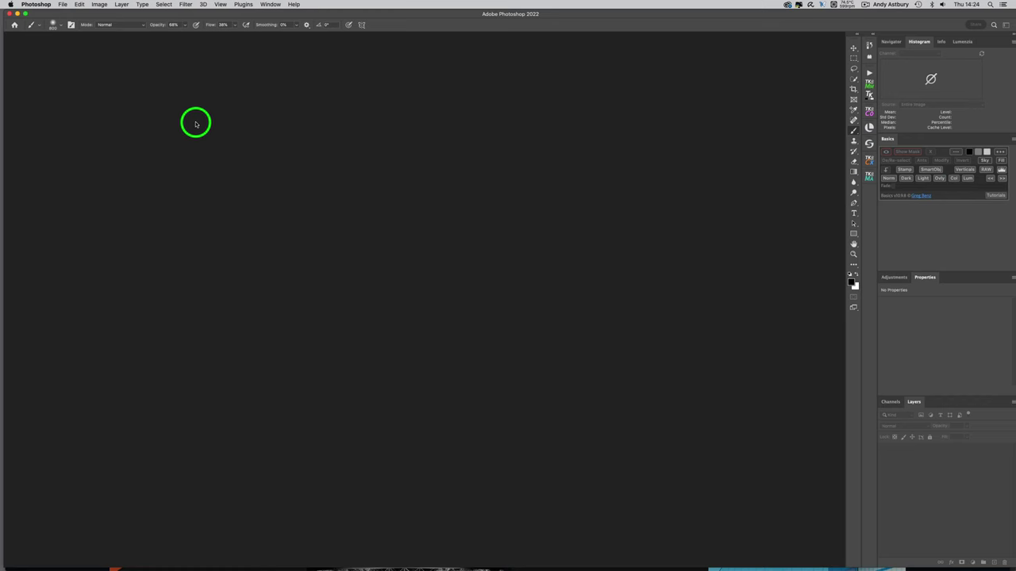
click(62, 4)
mouse_move(78, 45)
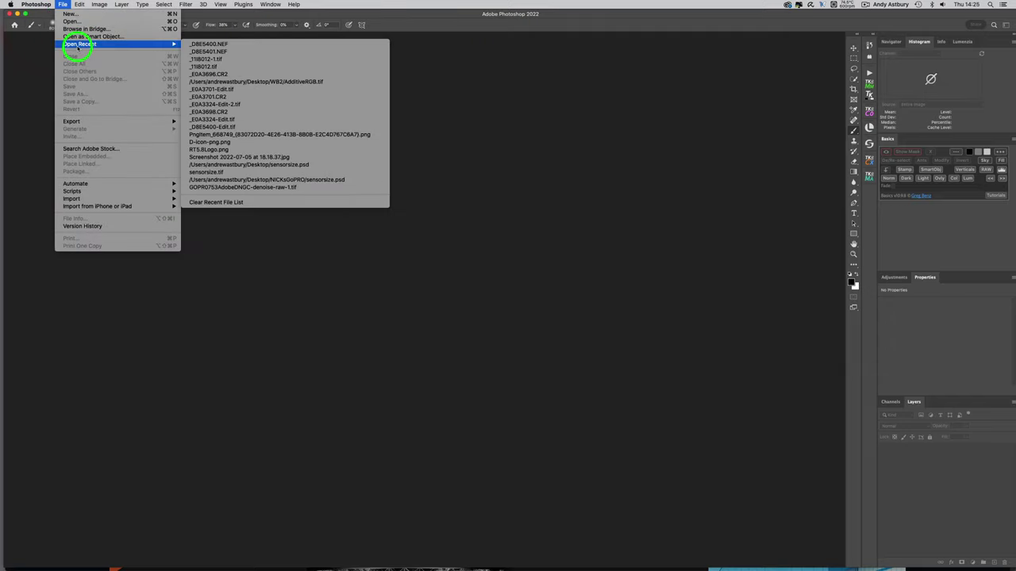
click(220, 44)
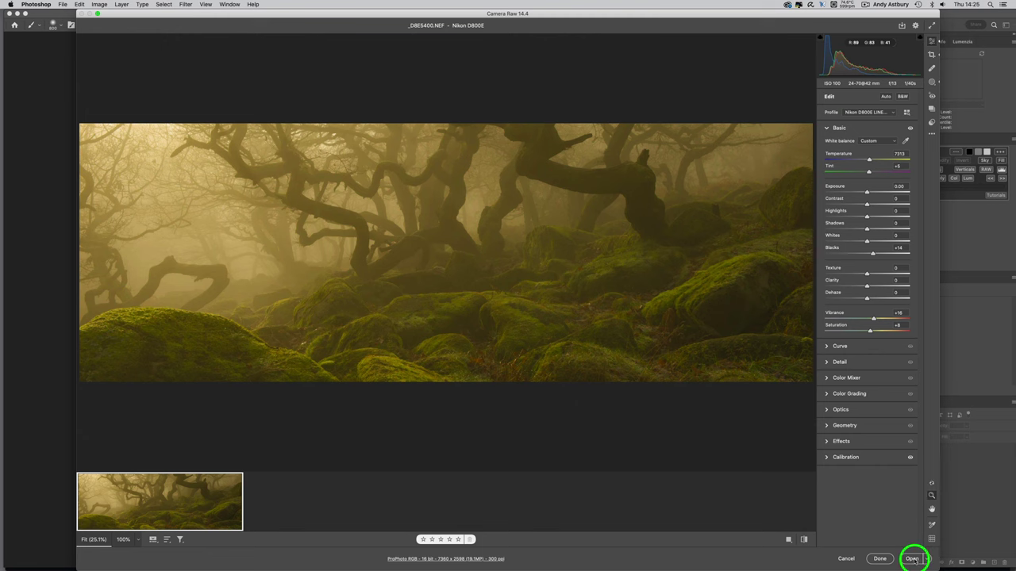
click(912, 559)
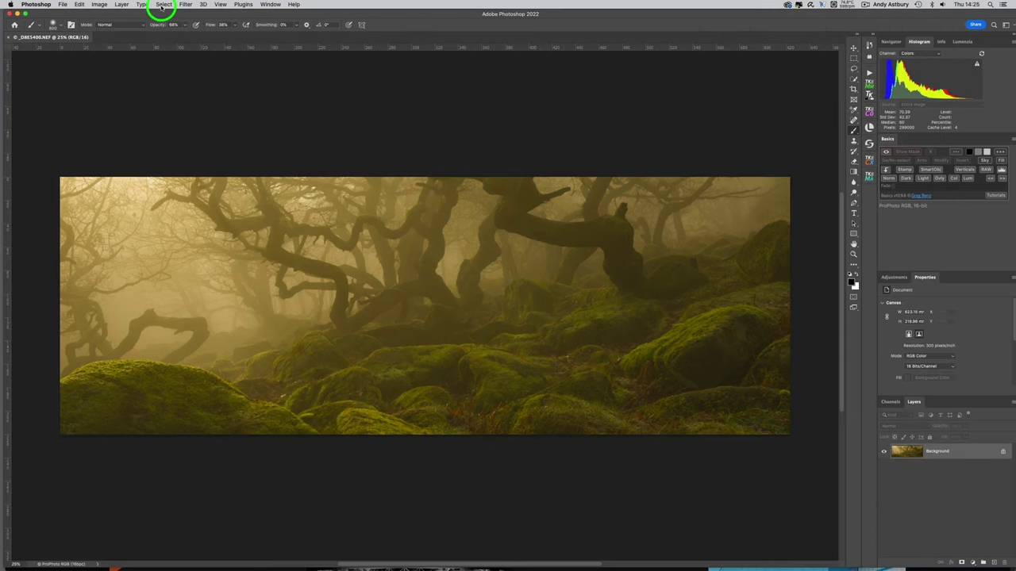
Check the Filter menu now lists Nik Collection plug-ins such as Viveza 2
click(184, 5)
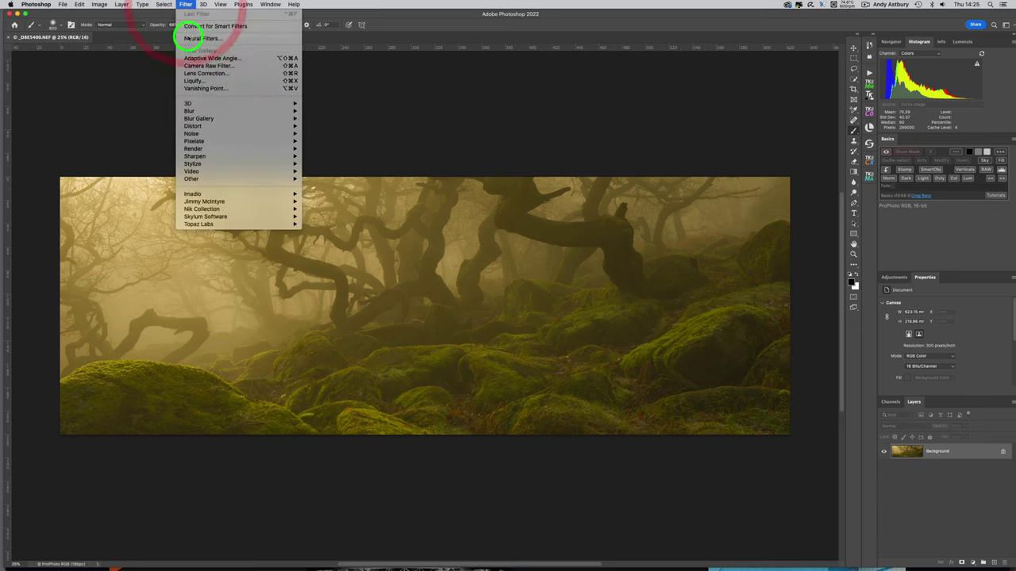
mouse_move(205, 210)
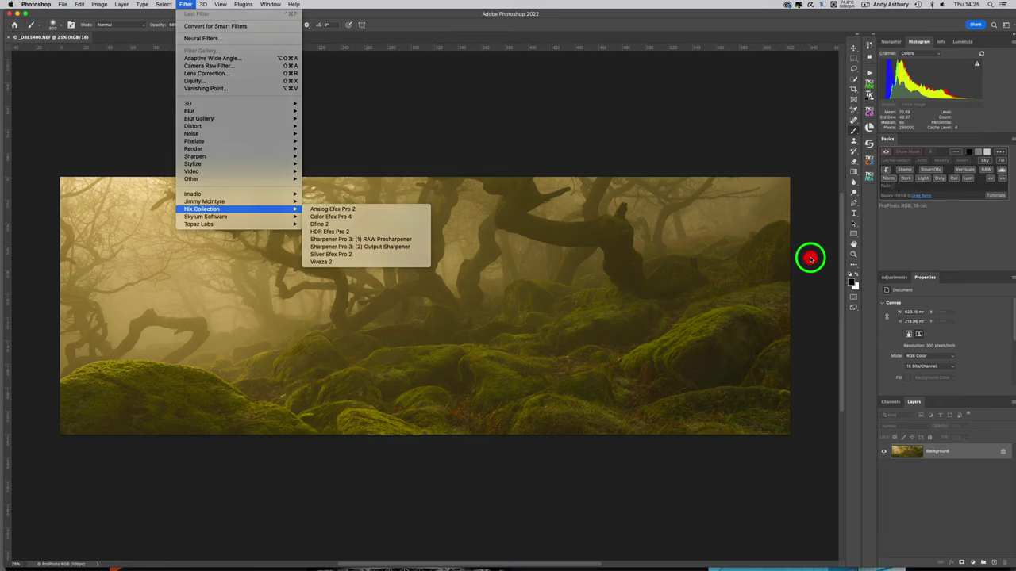
click(811, 258)
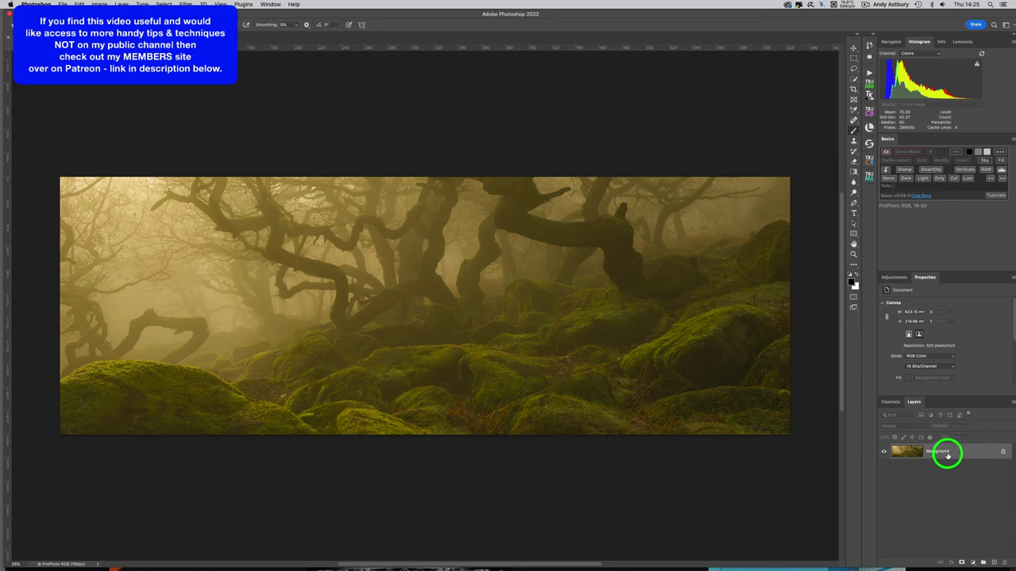
Duplicate the Background layer and run Silver Efex Pro 2 on the copy via Filter > Nik Collection
drag(948, 453, 981, 562)
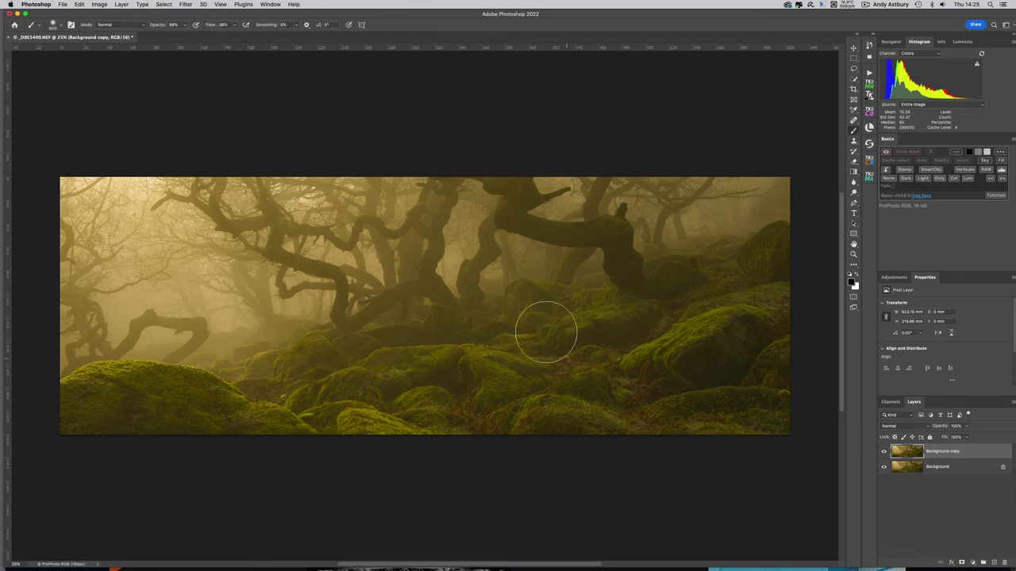
click(185, 5)
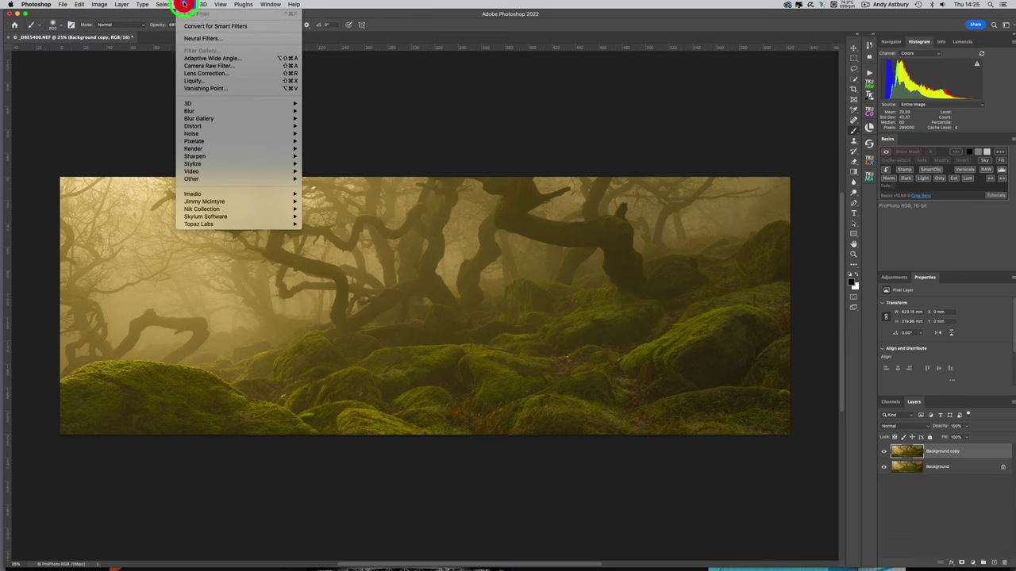
mouse_move(200, 210)
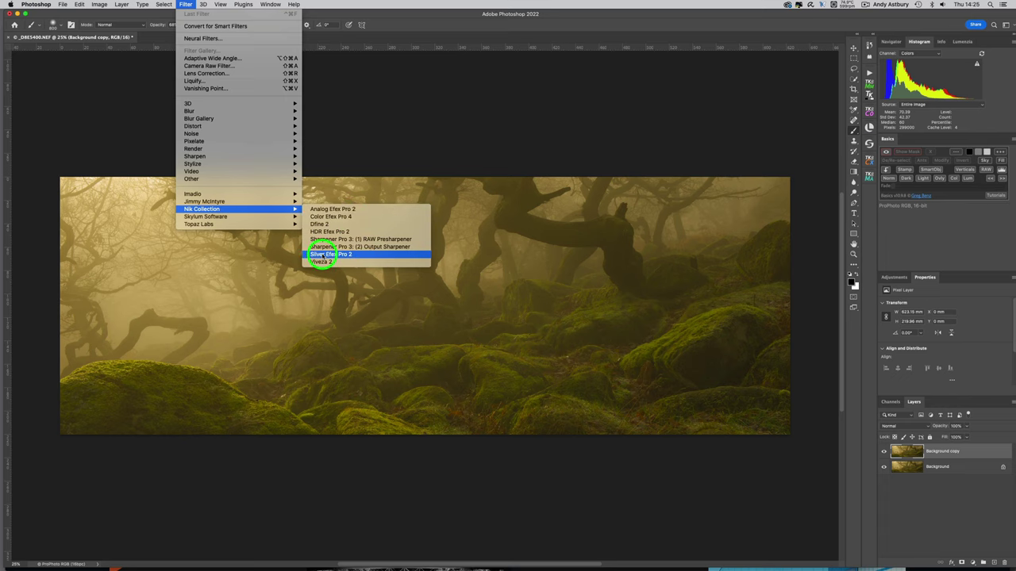
click(321, 254)
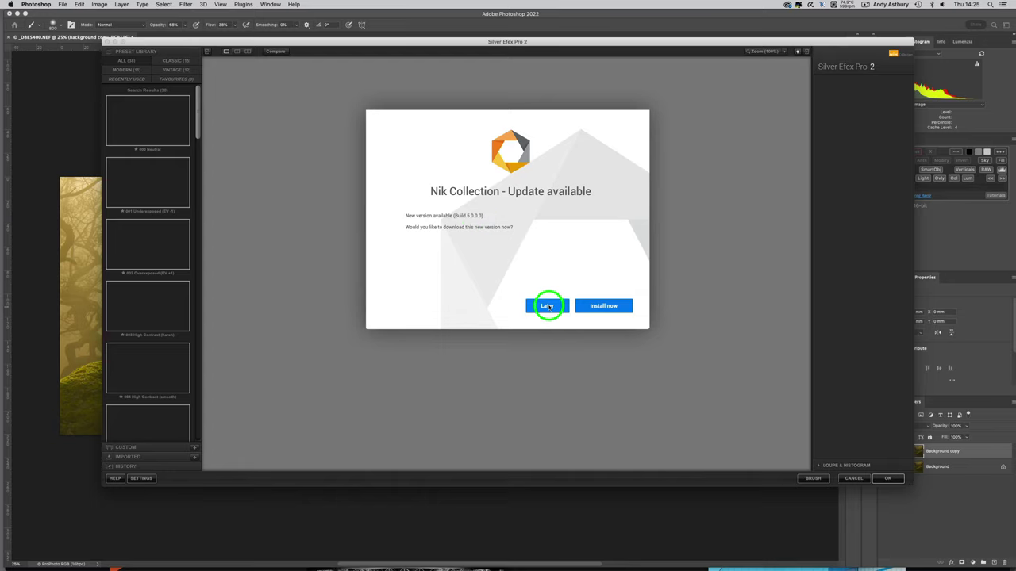
Postpone the Nik update, apply the yellow Colour Filter and raise its Strength to 175%
click(547, 307)
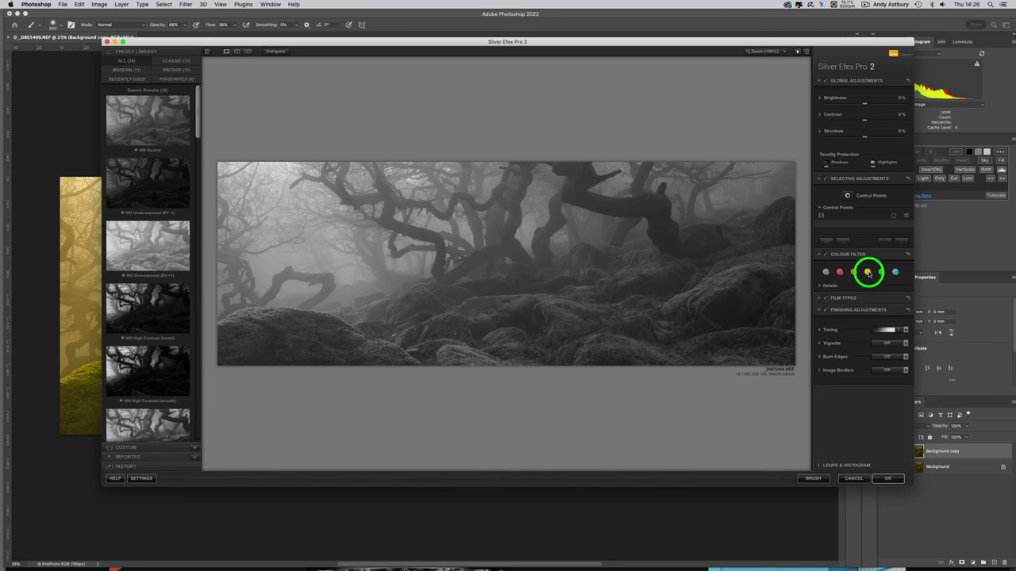
click(869, 273)
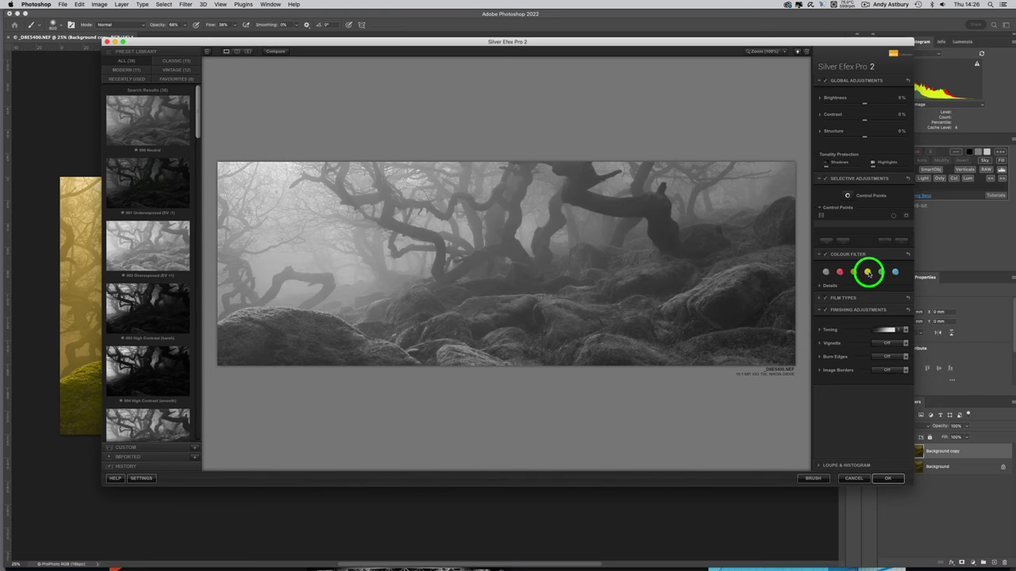
click(820, 288)
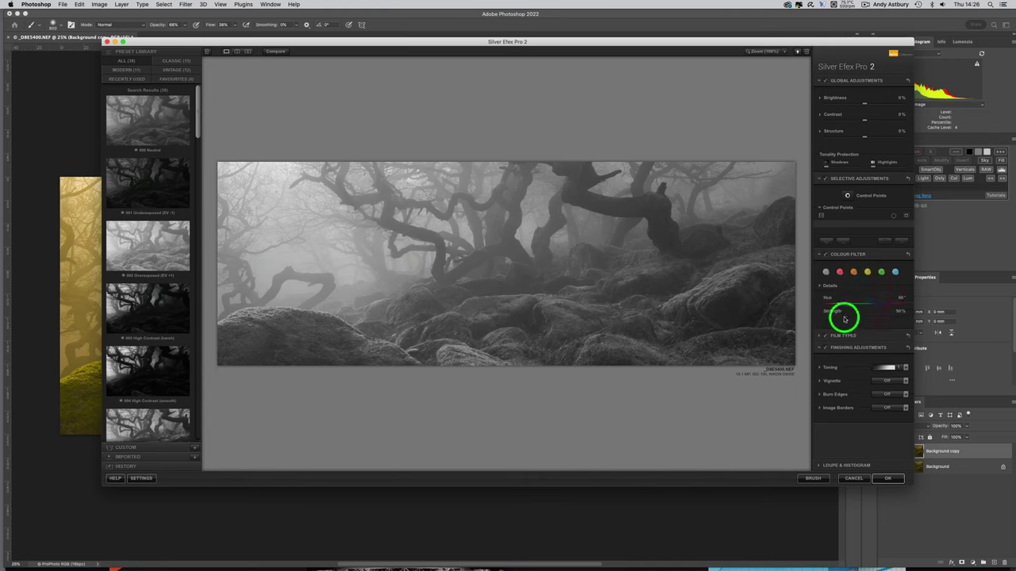
drag(844, 319, 895, 317)
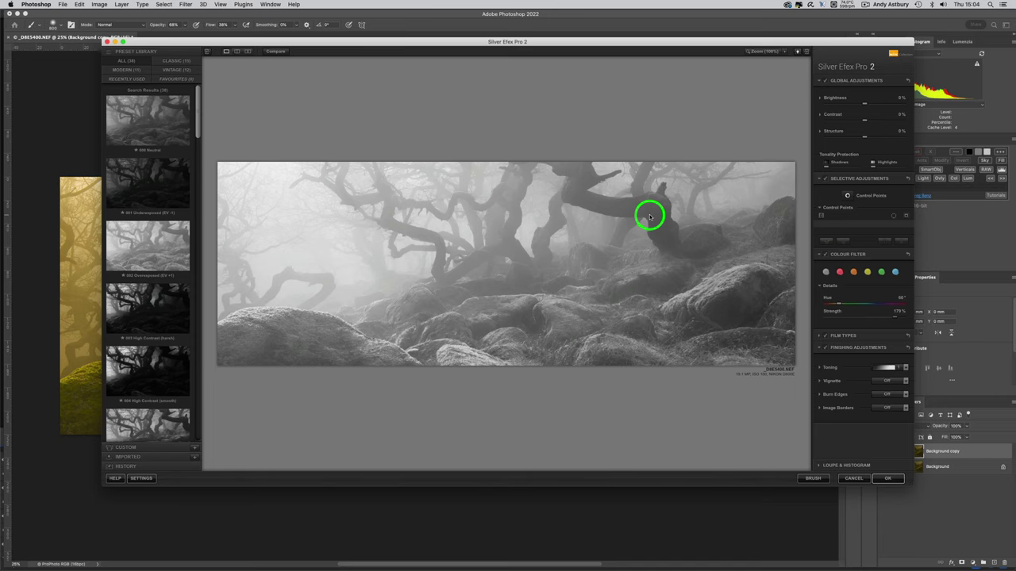
Set Silver Efex's After Clicking OK option to apply the filtered effect to the current layer
click(143, 478)
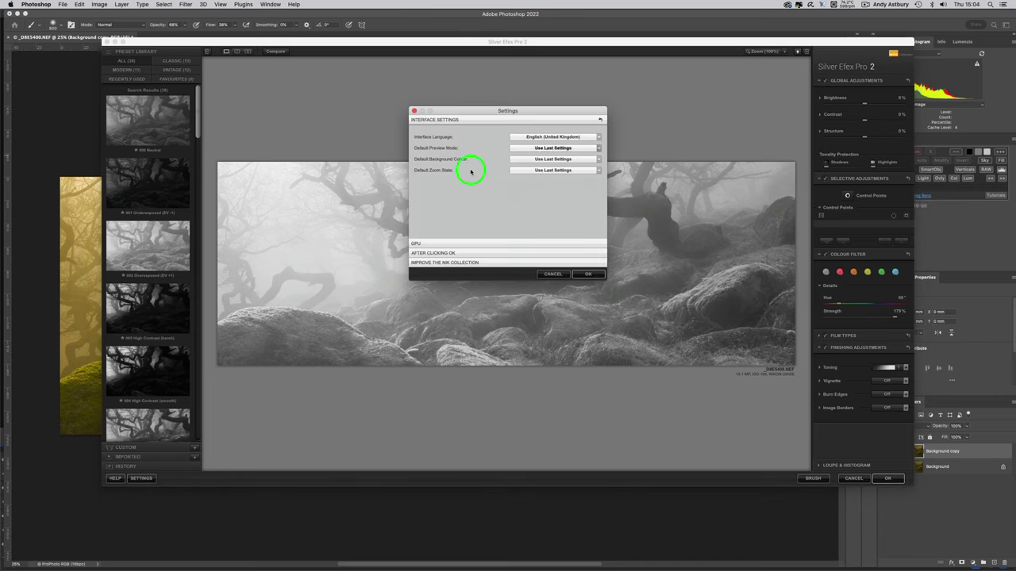
click(421, 254)
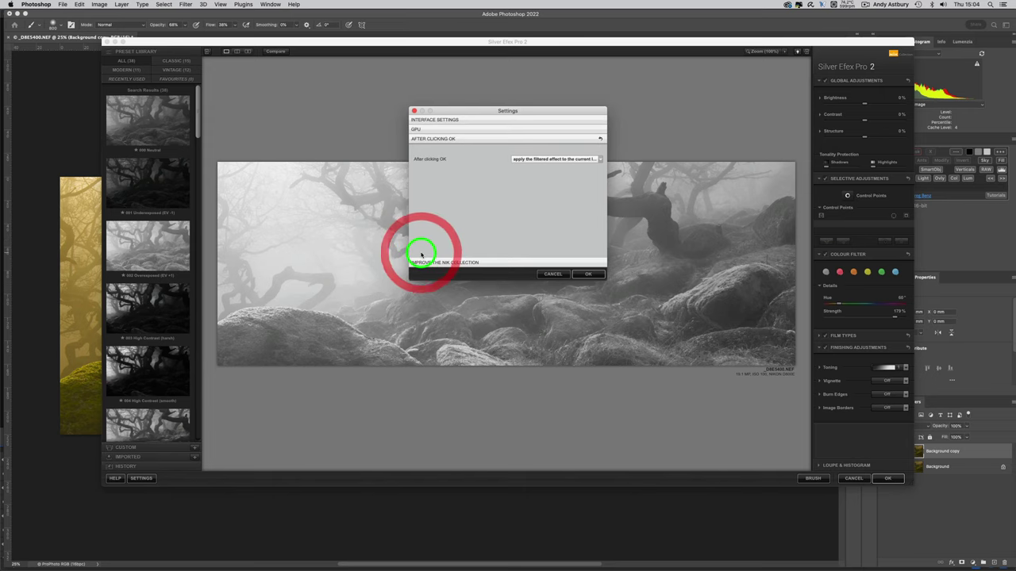
click(600, 160)
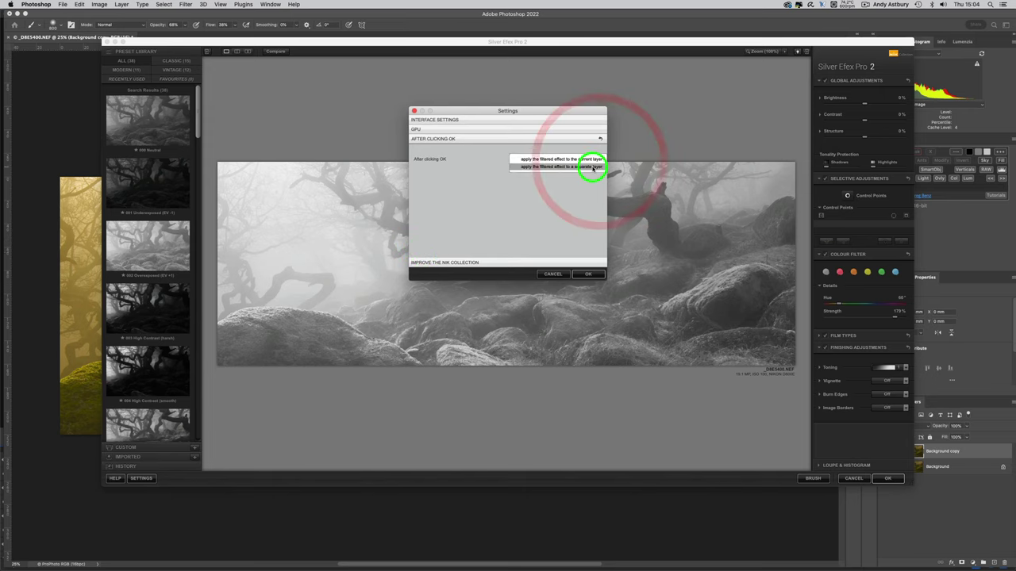
click(594, 165)
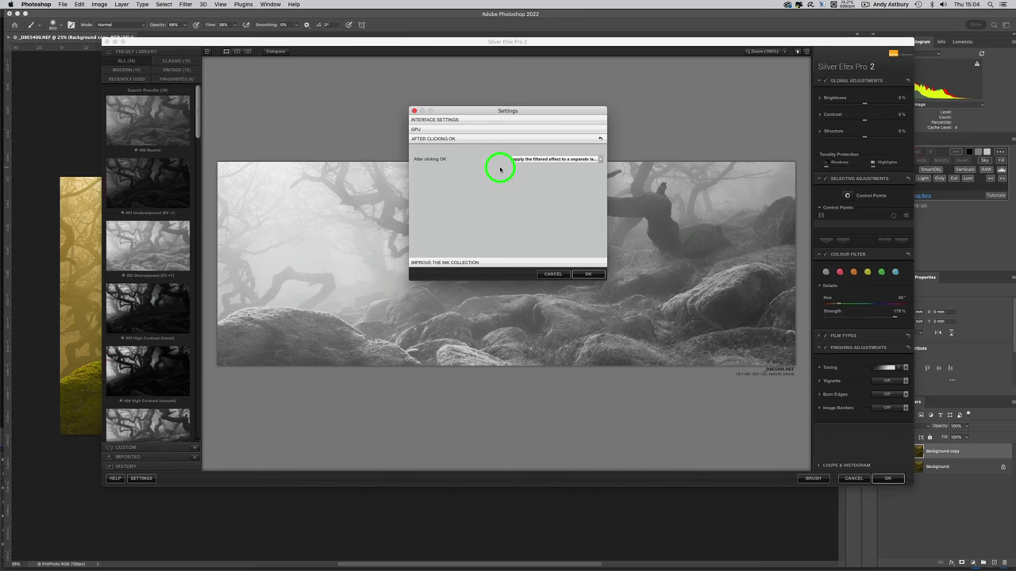
click(601, 159)
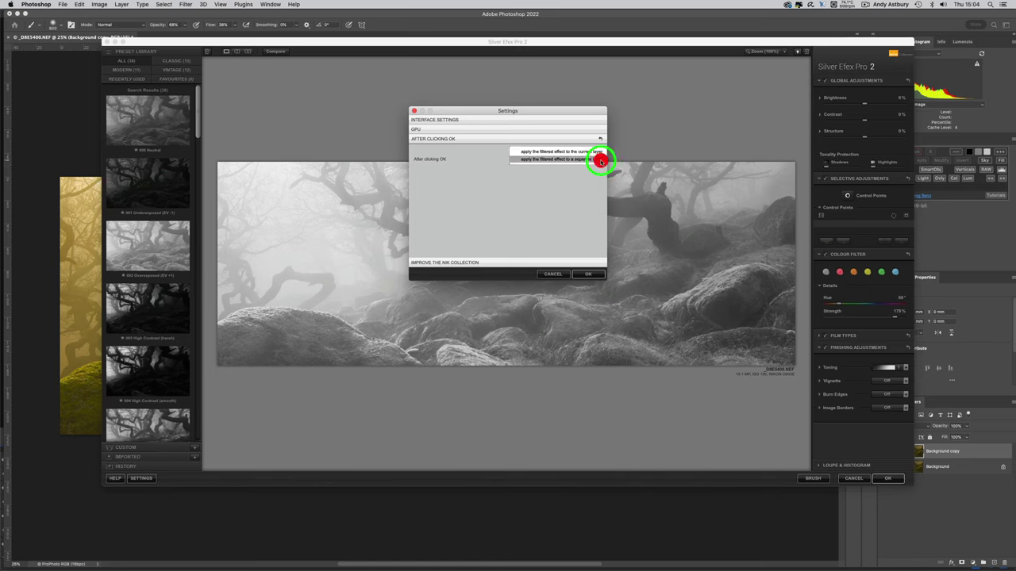
click(531, 152)
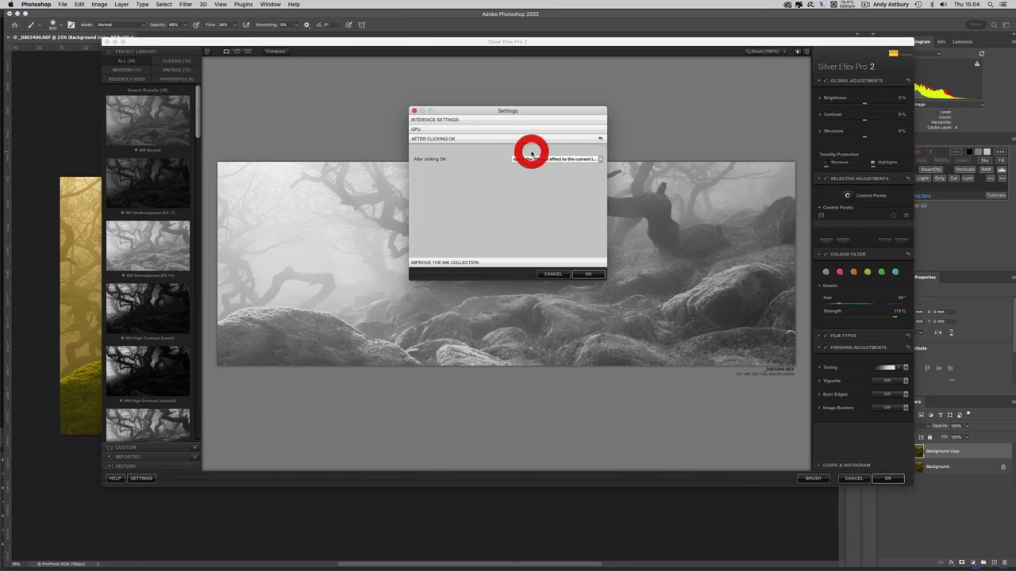
click(588, 274)
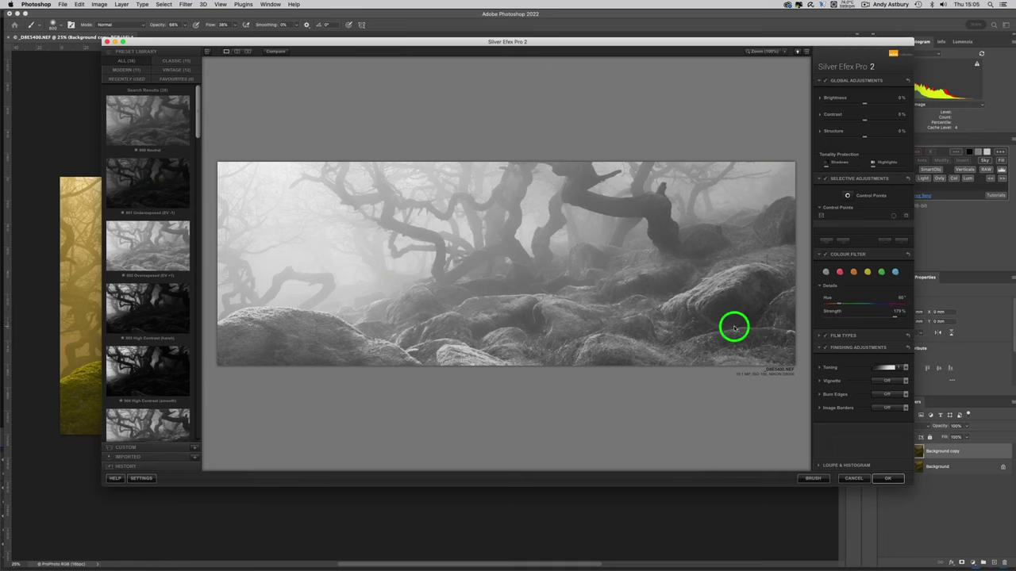
Apply the black-and-white conversion to Background copy and bring up its blend mode choices
click(898, 478)
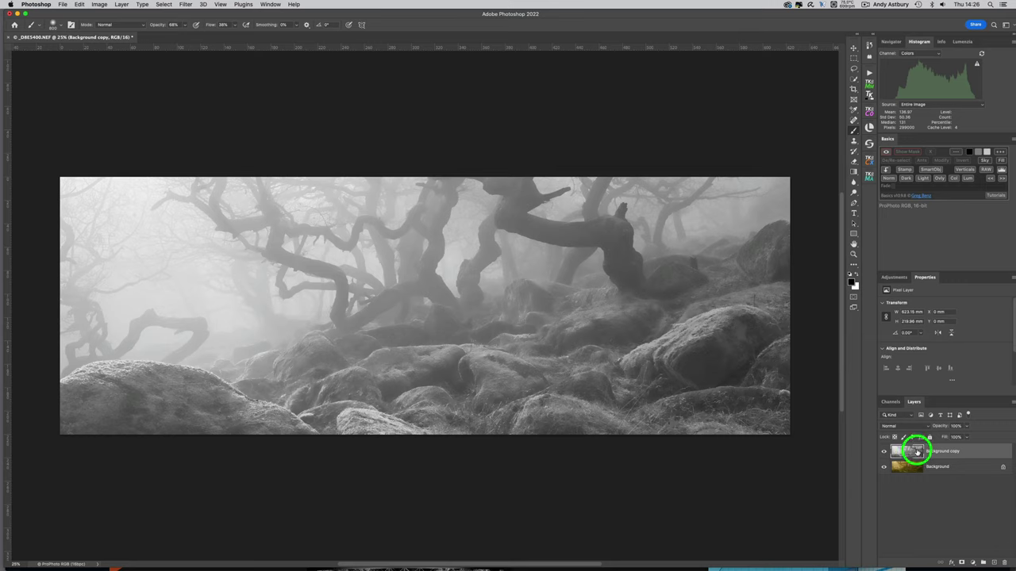
click(911, 429)
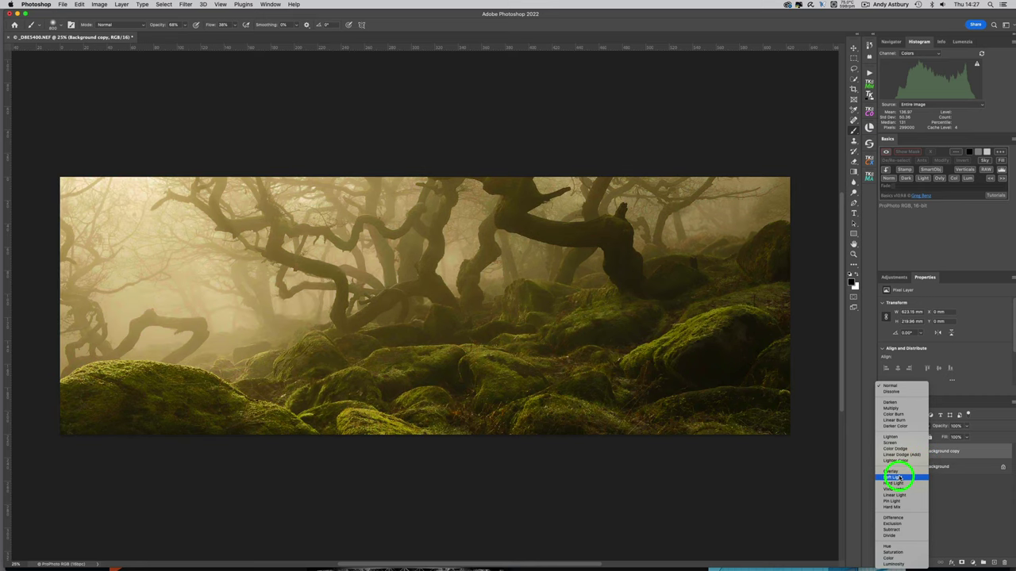
Set Background copy to Soft Light, split its Underlying Layer black slider to 0/79, then compare
click(893, 477)
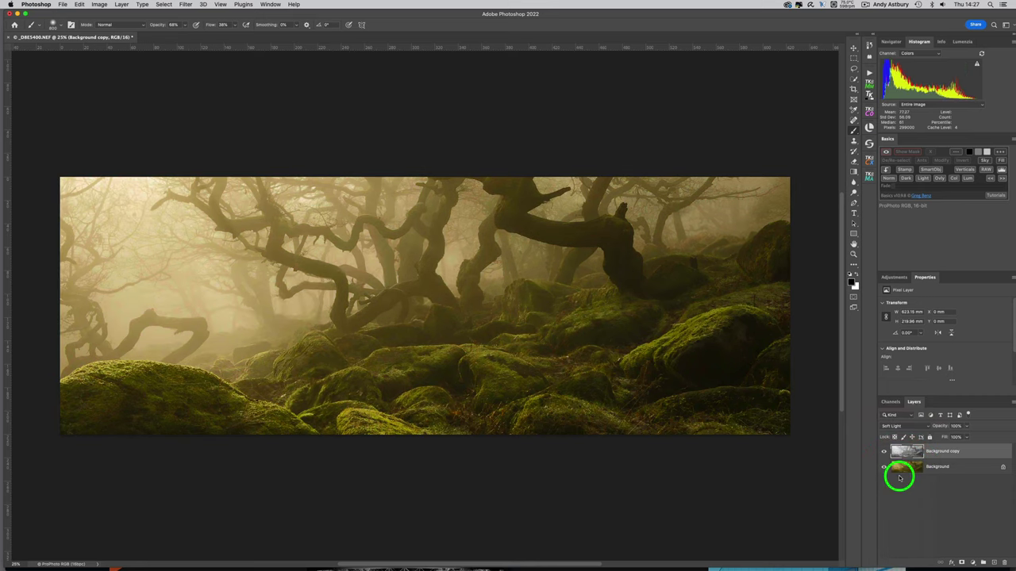
click(992, 449)
click(992, 450)
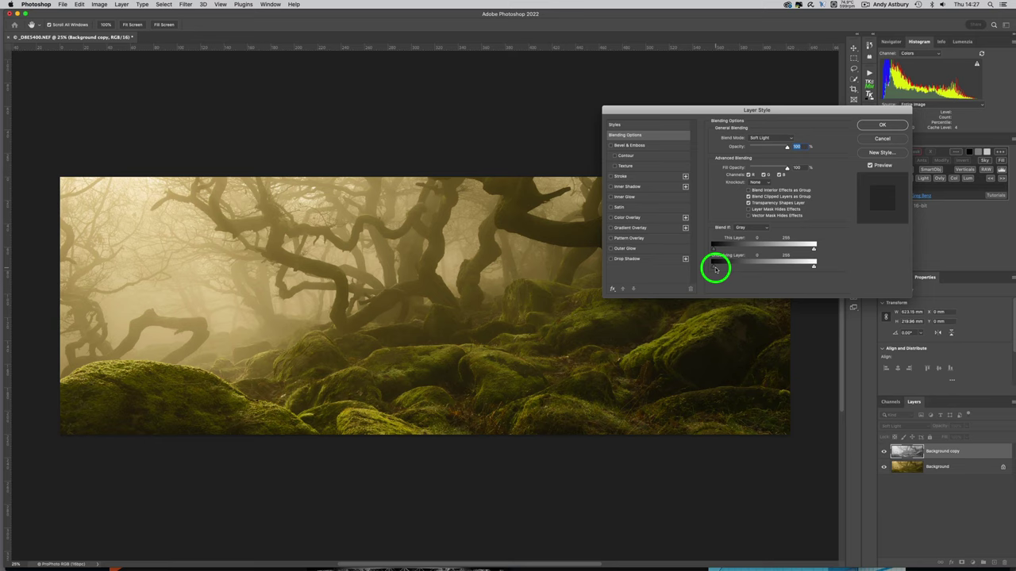
key(alt)
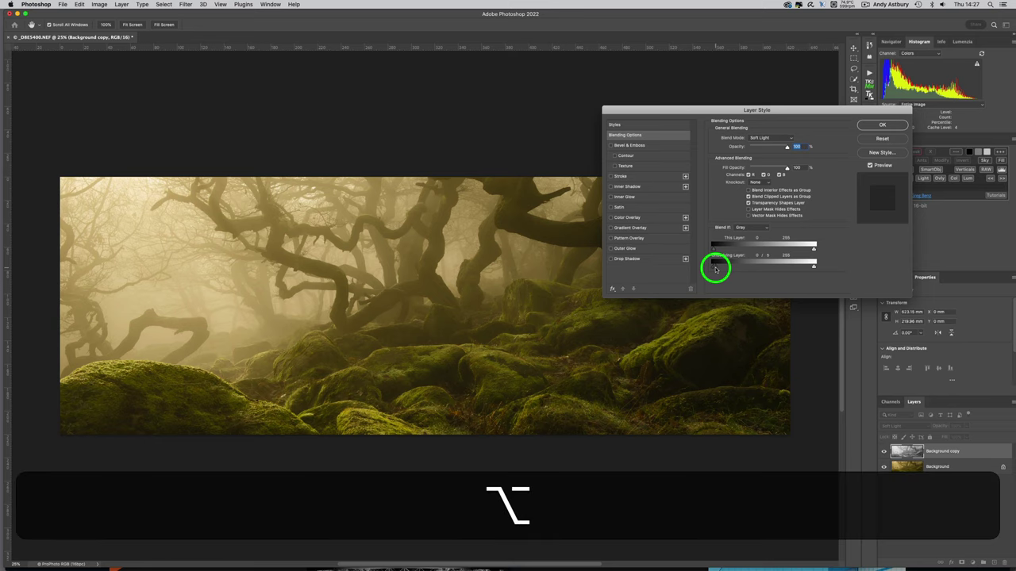
drag(715, 269, 738, 266)
click(872, 127)
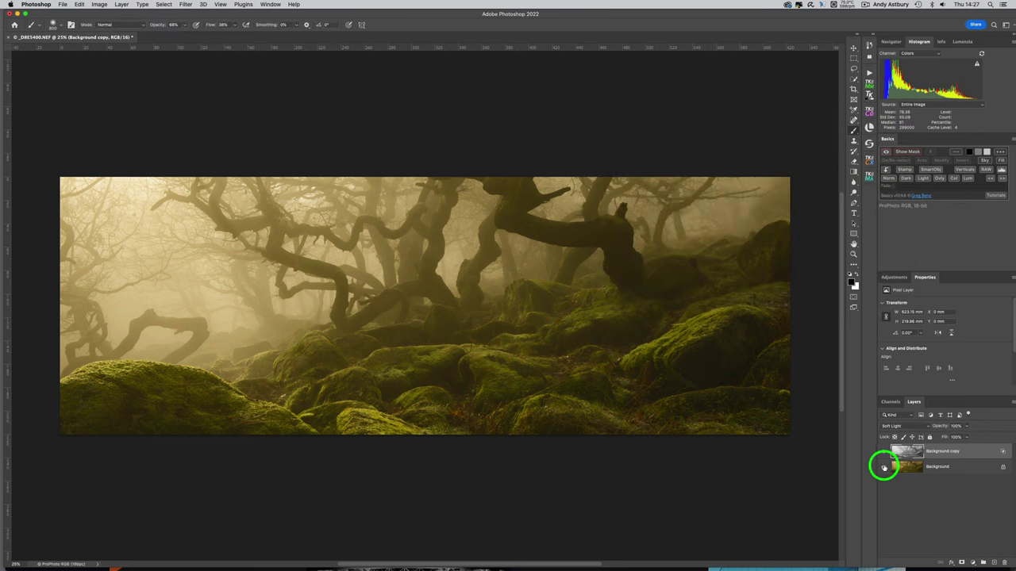
click(884, 452)
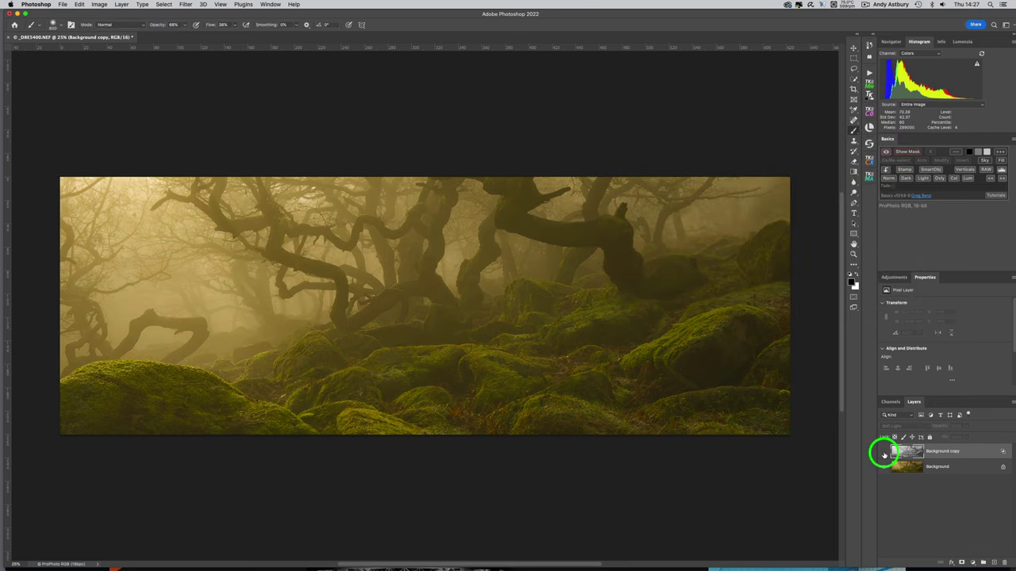
click(884, 451)
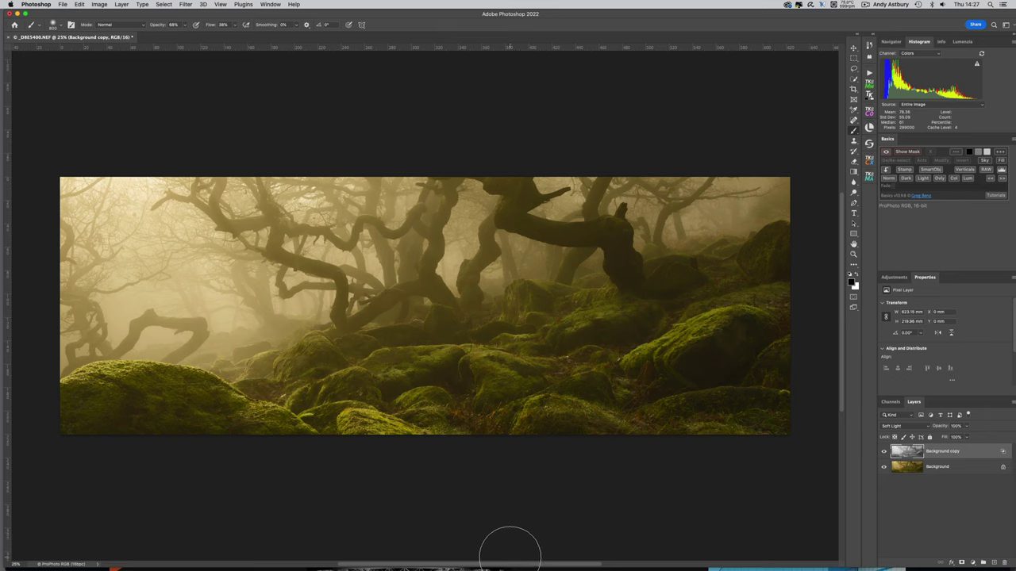
click(333, 560)
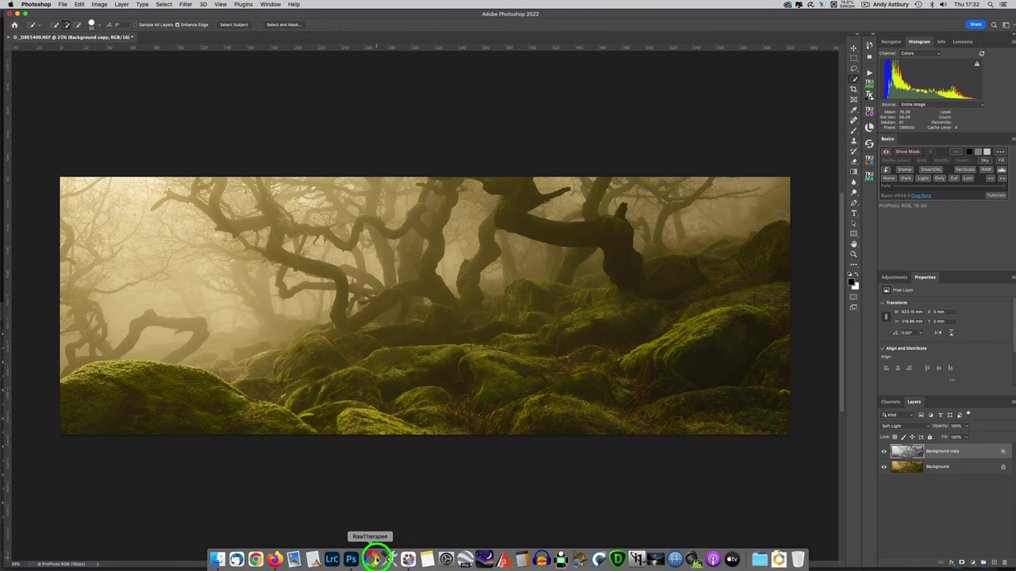
click(376, 559)
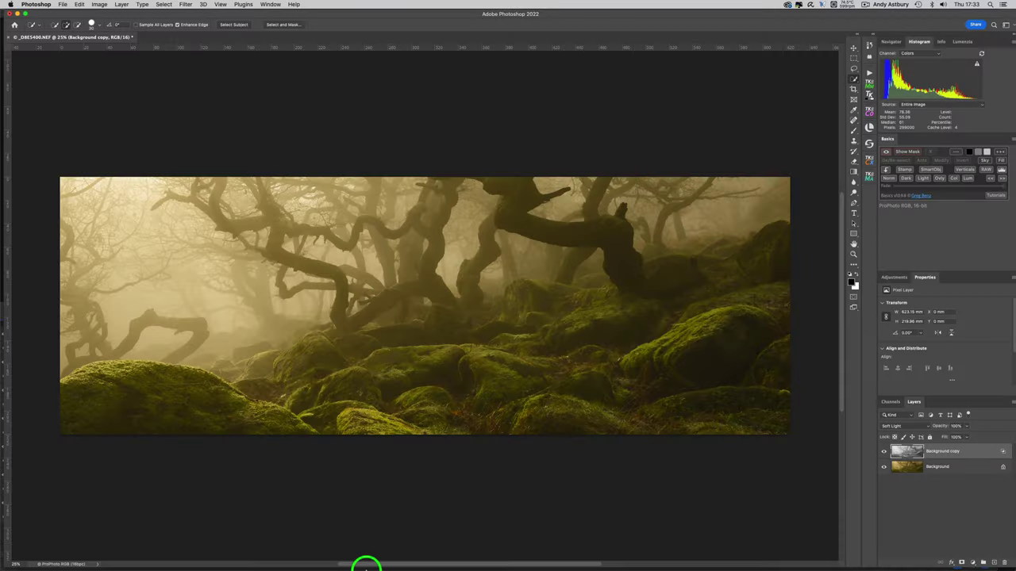
mouse_move(333, 560)
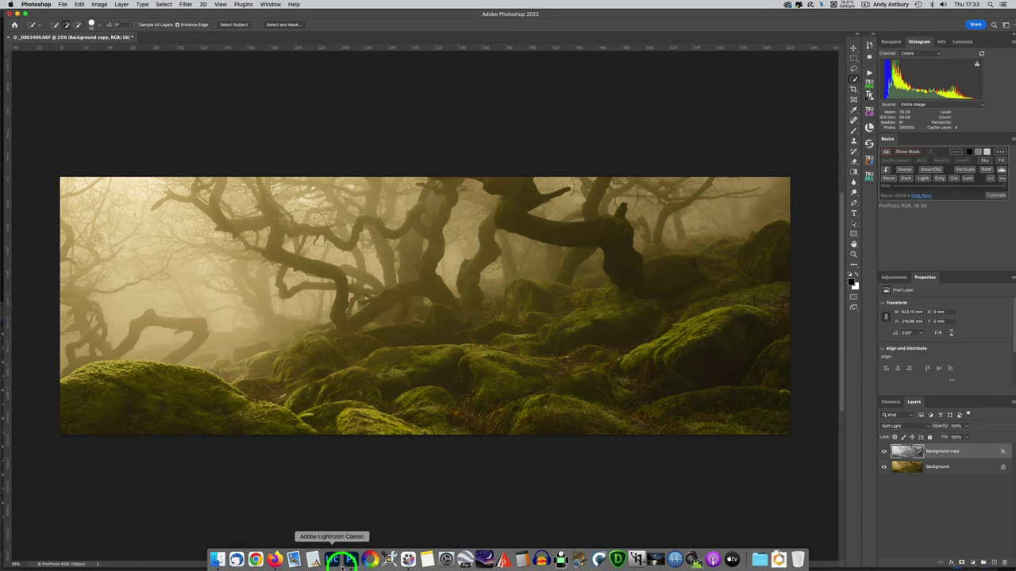
Return to Firefox's YouTube tab with the Nik Collection crash-fix video
click(275, 561)
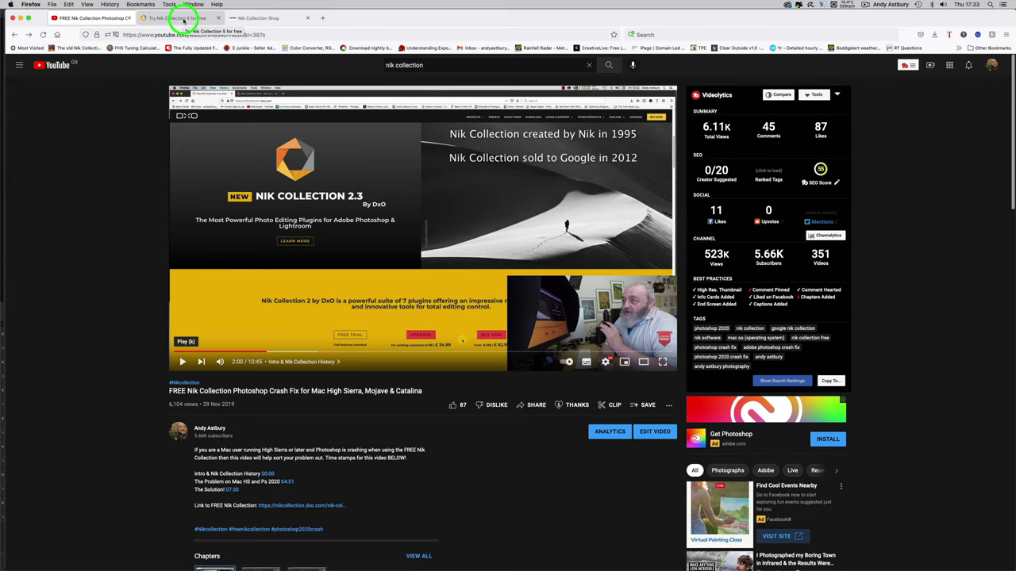
Open the bookmarked post 'The old Nik Collection is still free' and read down the article
click(90, 48)
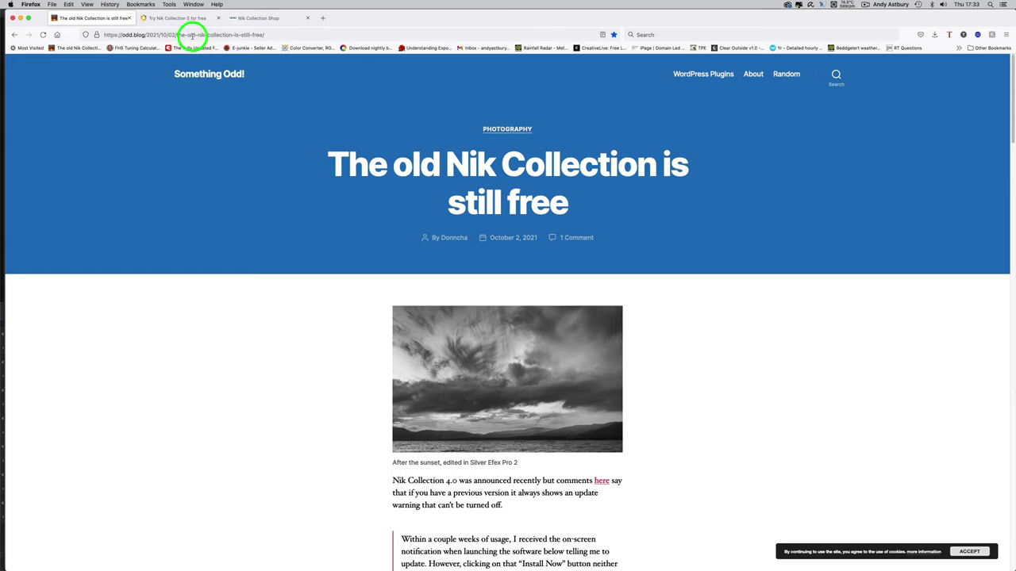
scroll(313, 398, down, 4)
scroll(313, 399, down, 2)
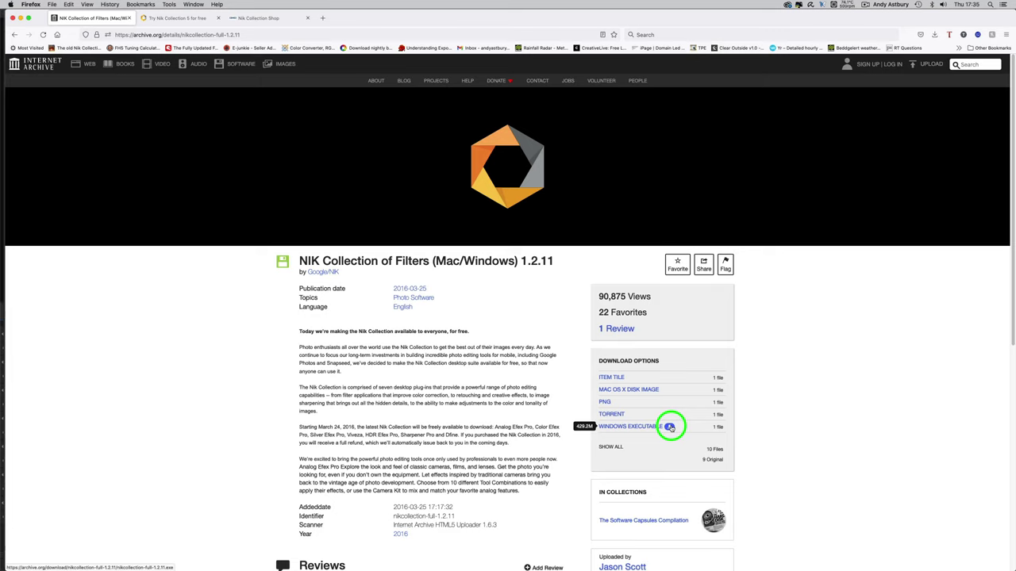
Point out the Mac OS X disk image and Windows executable downloads for NIK Collection 1.2.11
mouse_move(500, 561)
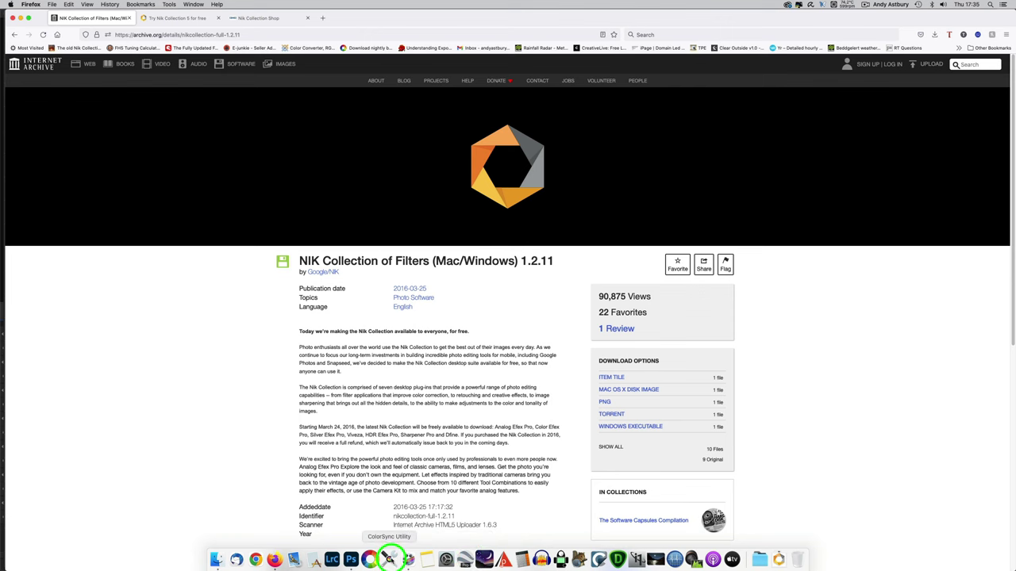
click(351, 560)
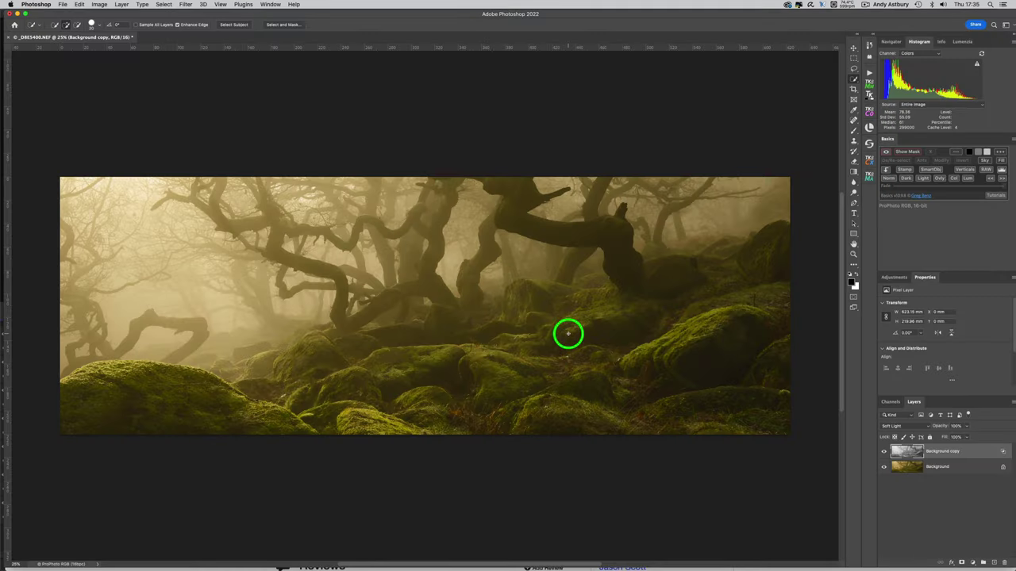
click(185, 5)
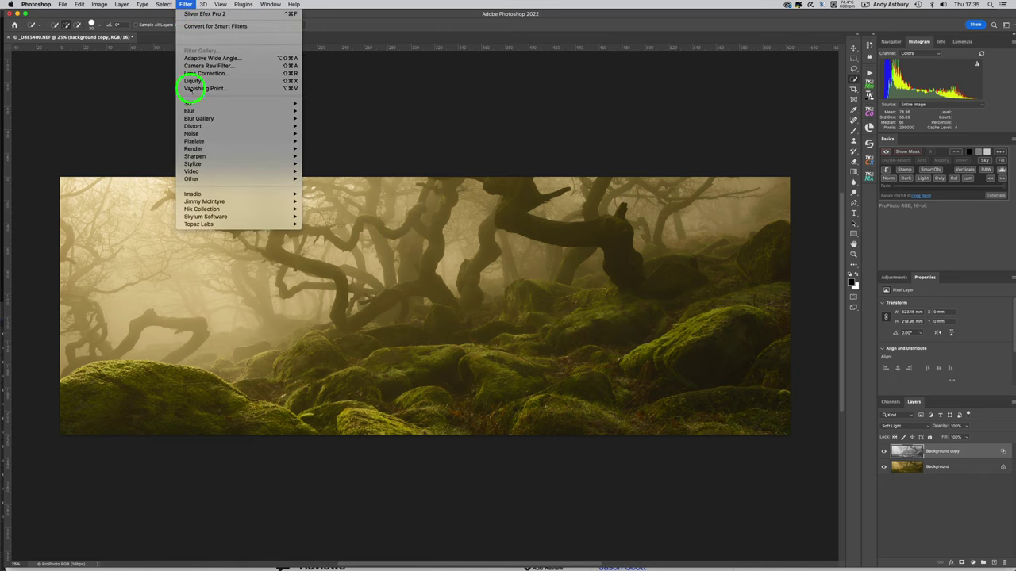
mouse_move(193, 203)
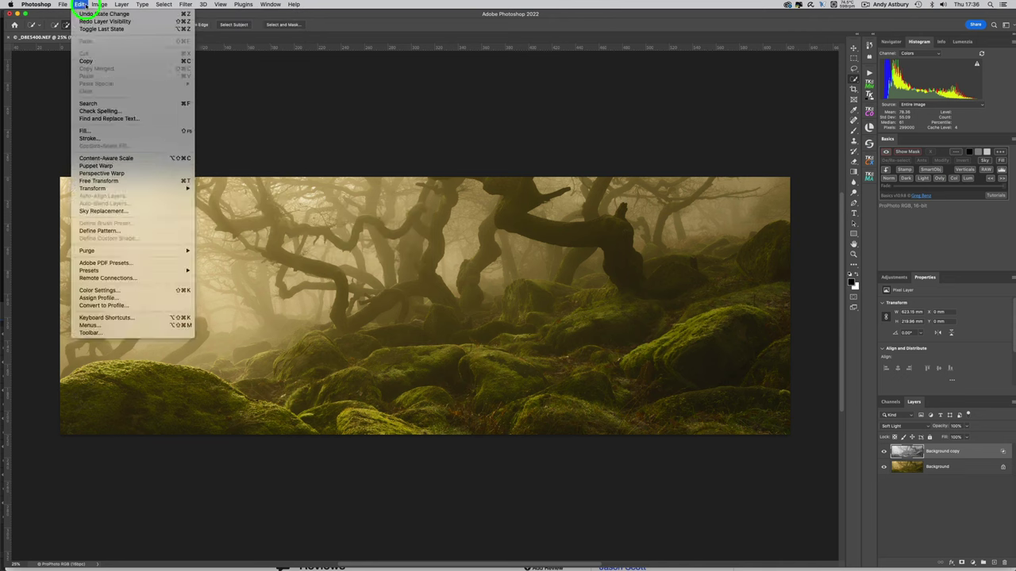
mouse_move(98, 6)
mouse_move(62, 4)
mouse_move(79, 185)
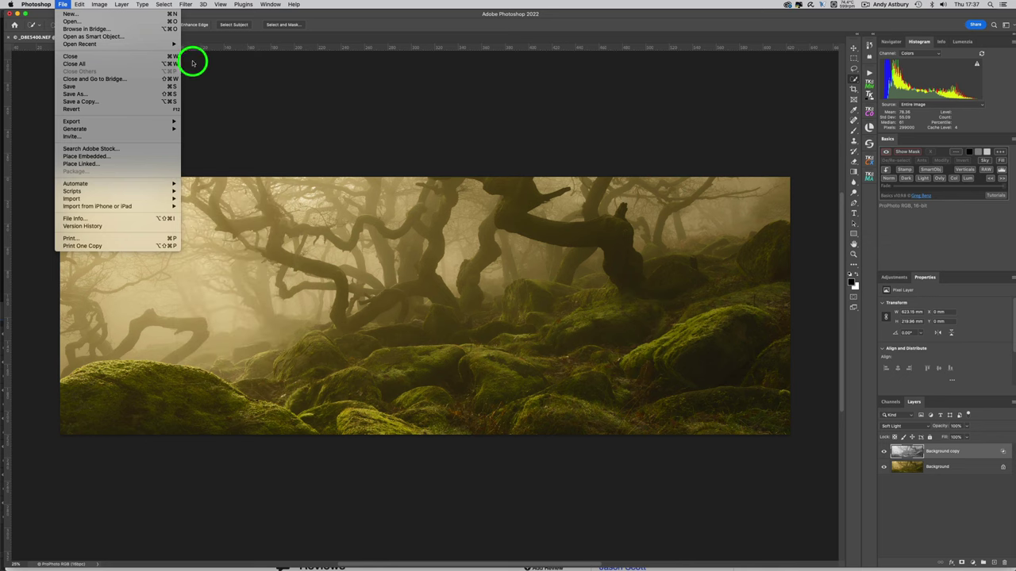
click(186, 4)
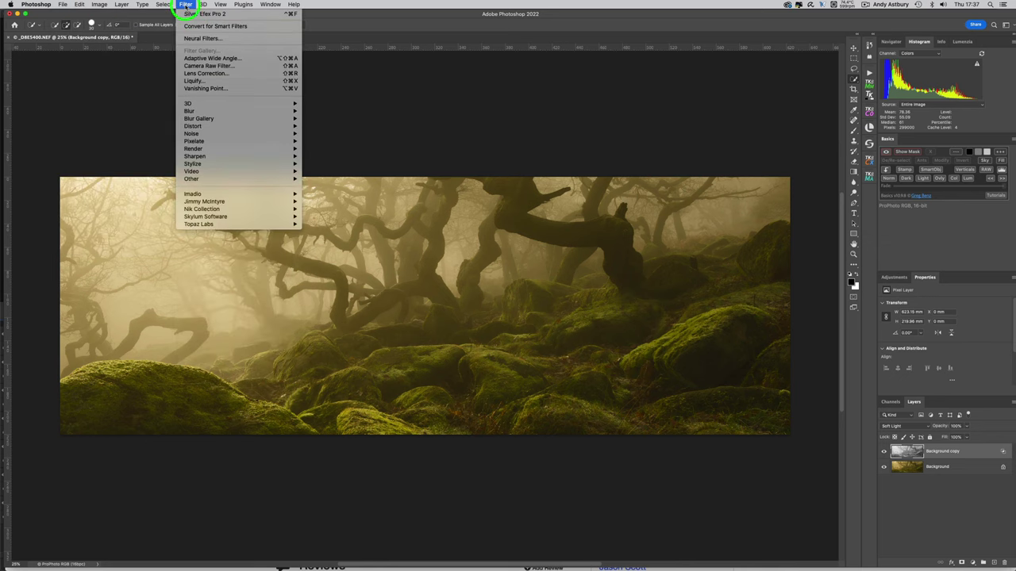
Review the installed Nik Collection filters, then close the menu on the Background copy layer
mouse_move(199, 209)
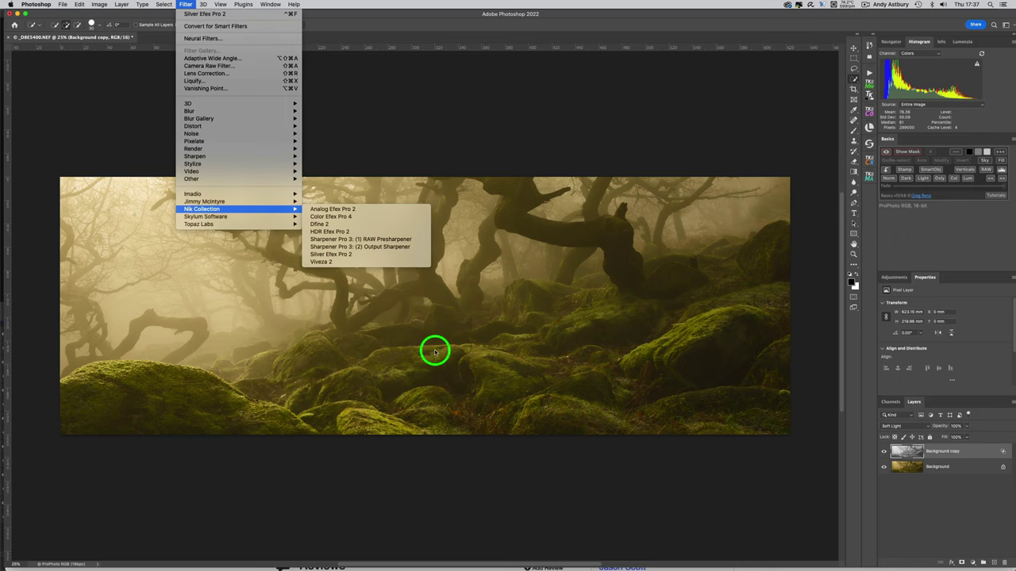
click(907, 452)
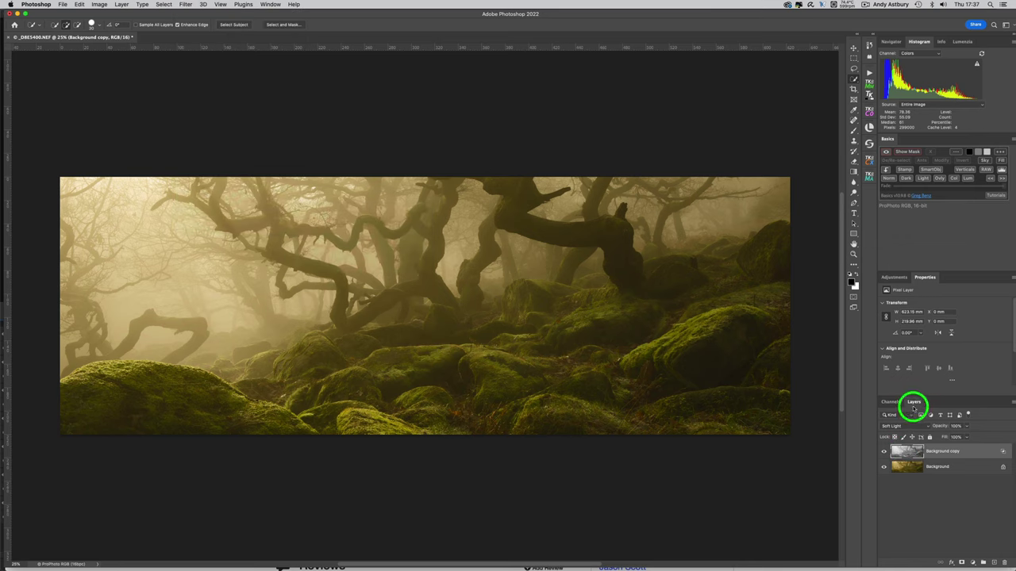
Hide the colour Background layer so only the black-and-white copy shows
click(894, 403)
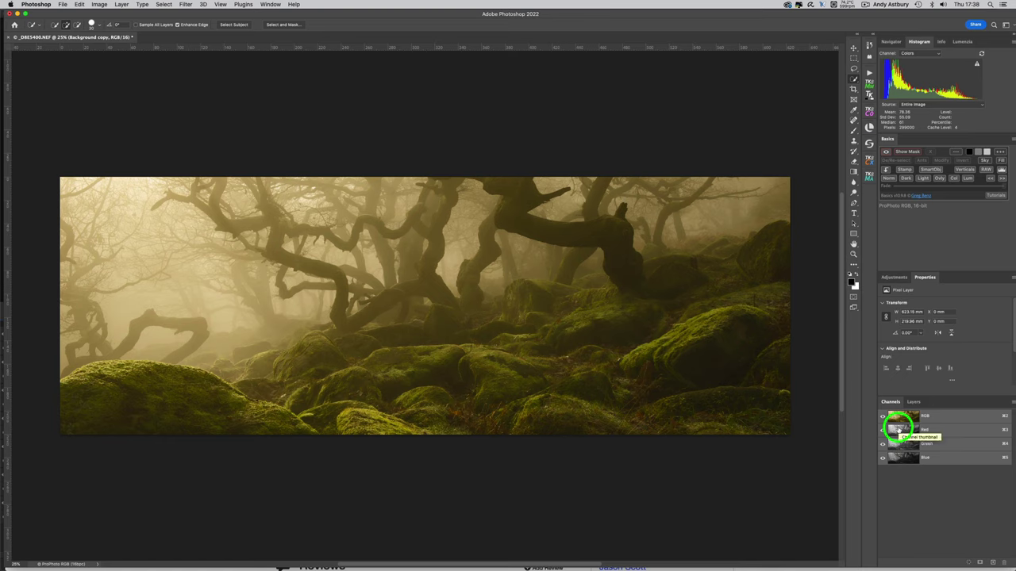
click(914, 402)
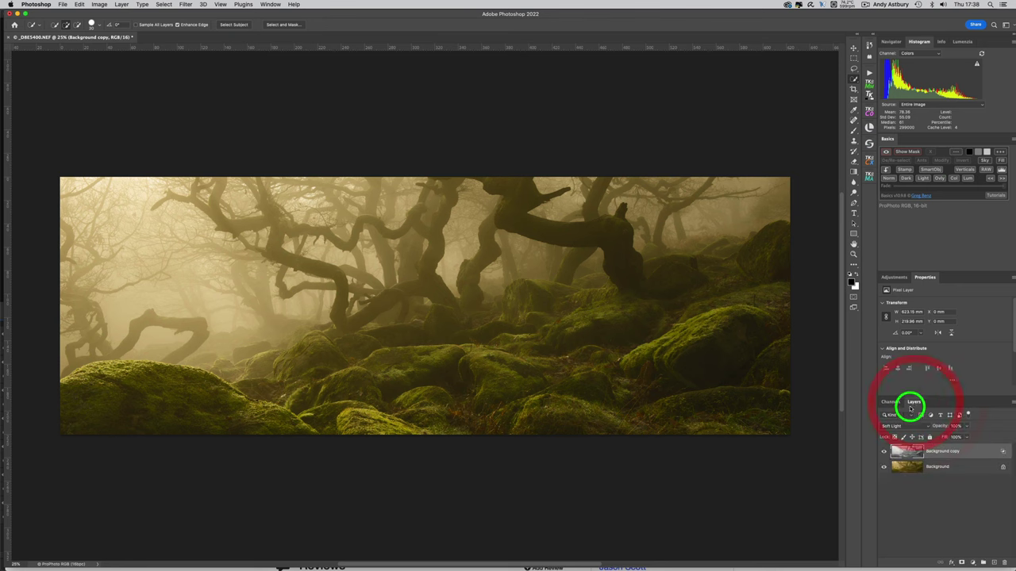
click(884, 467)
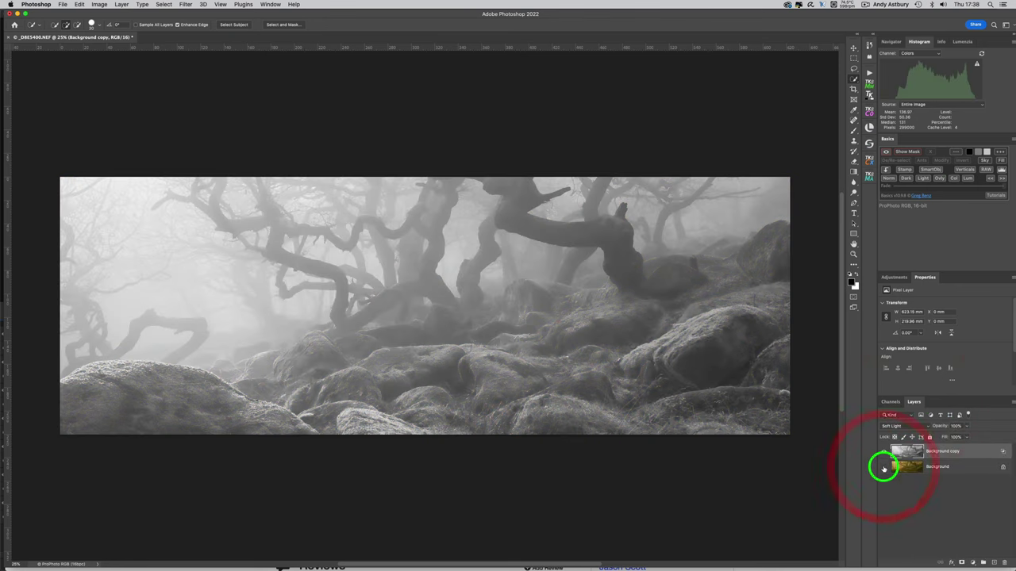
Load a luminosity selection from a channel, undo it with Cmd+Z, and return to Layers
click(893, 403)
super+click(908, 418)
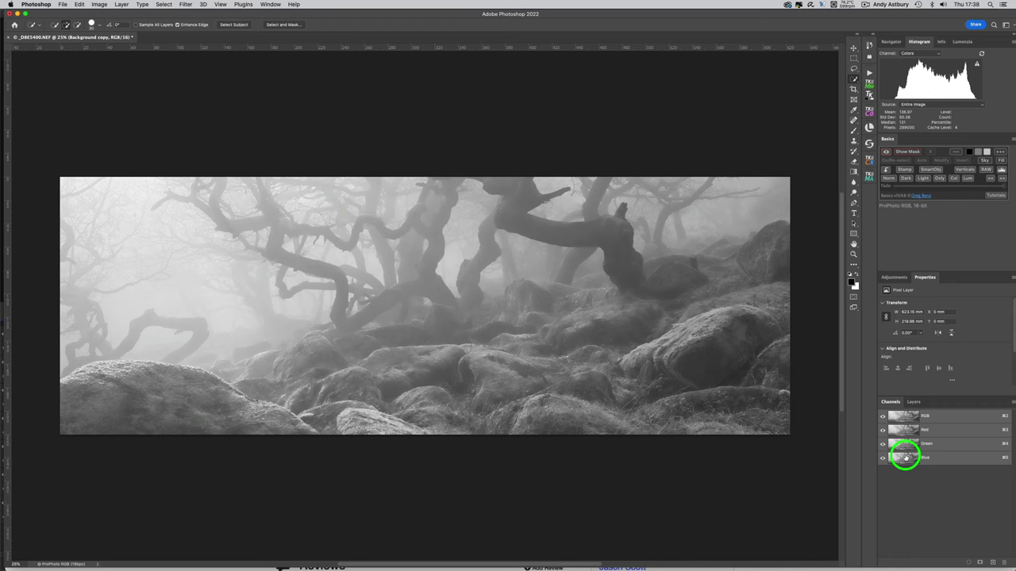
super+click(906, 457)
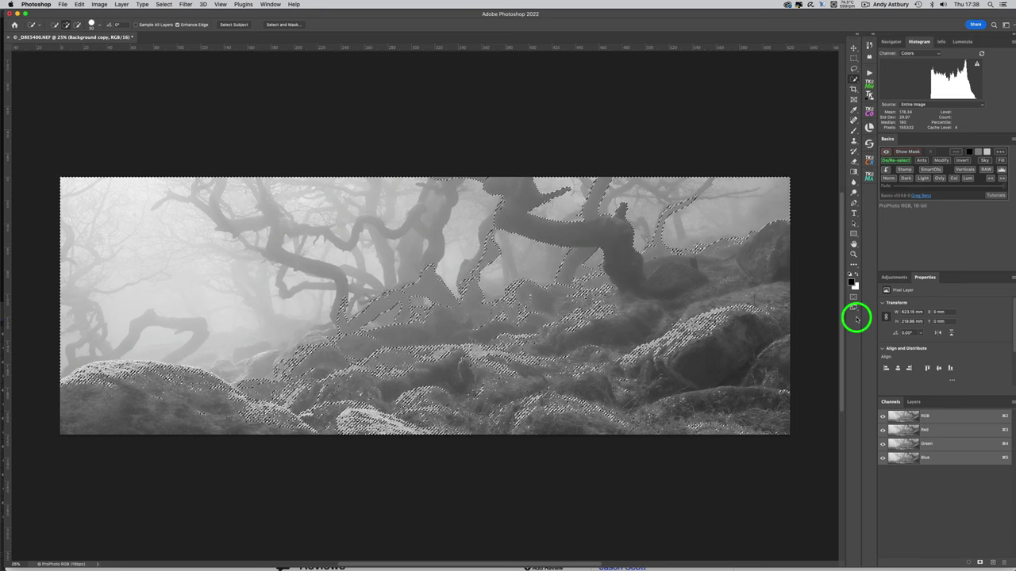
key(super)
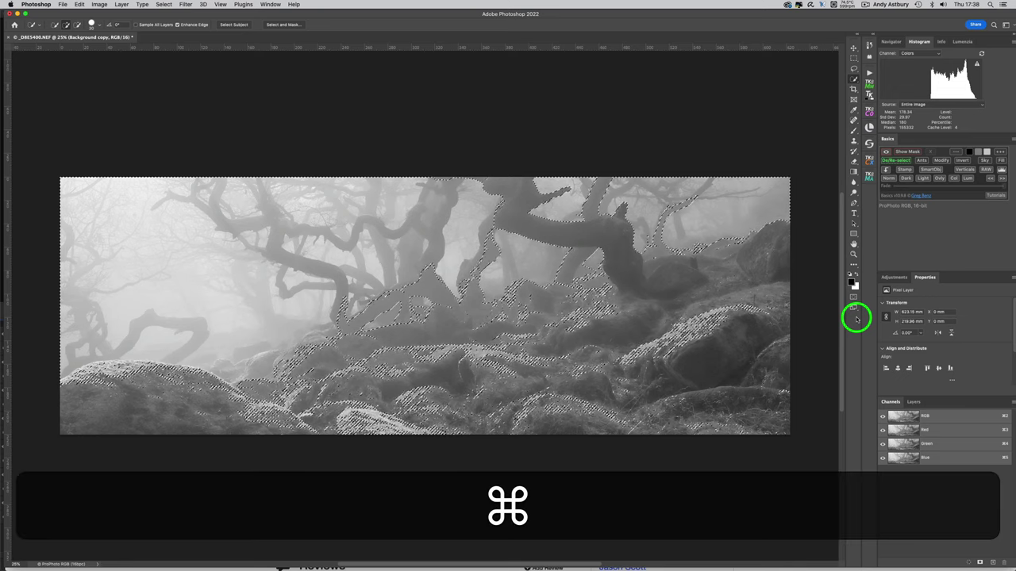
key(super+z)
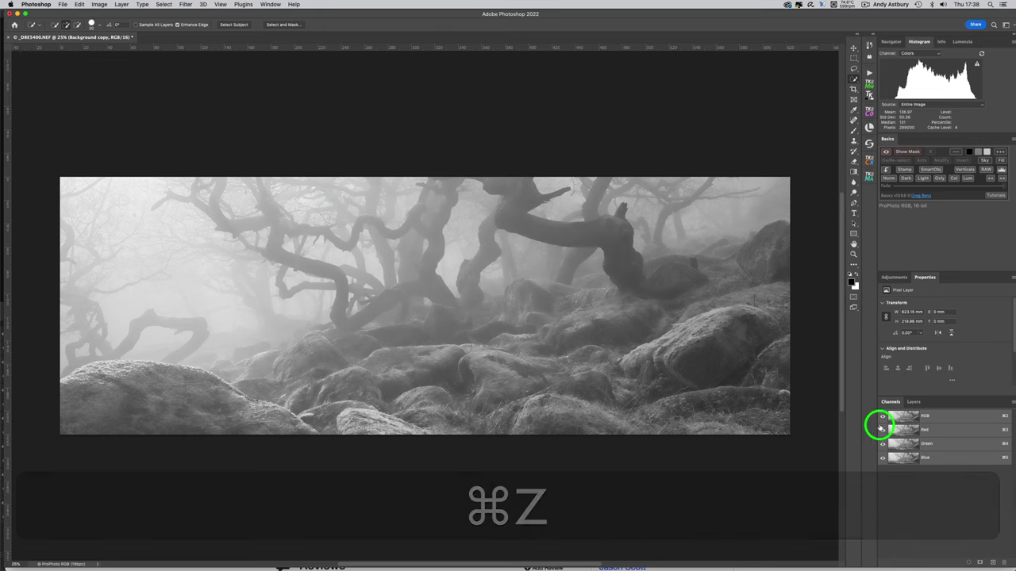
click(913, 402)
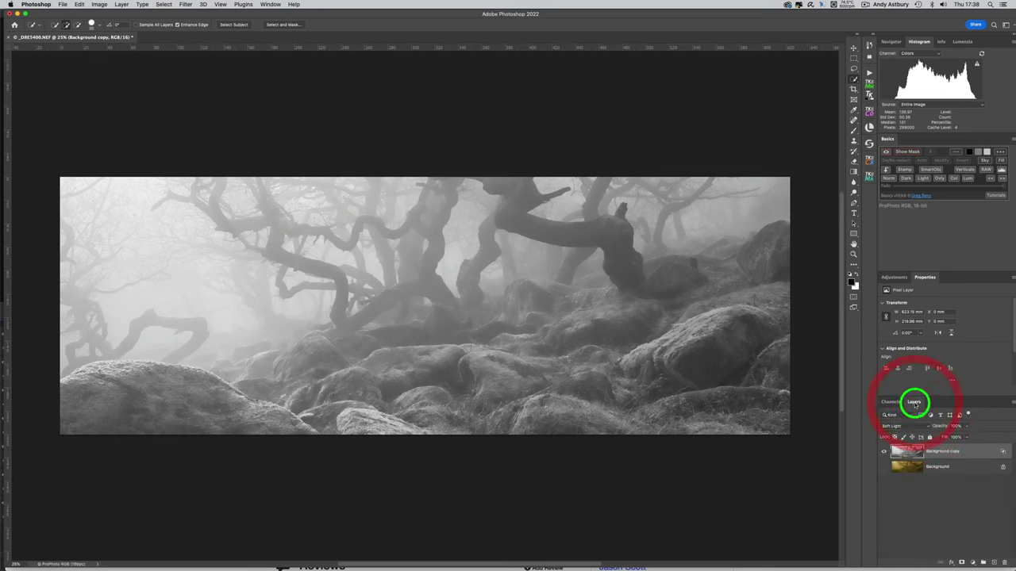
Turn the colour Background layer back on and show Nik Collection in the Filter menu
click(883, 467)
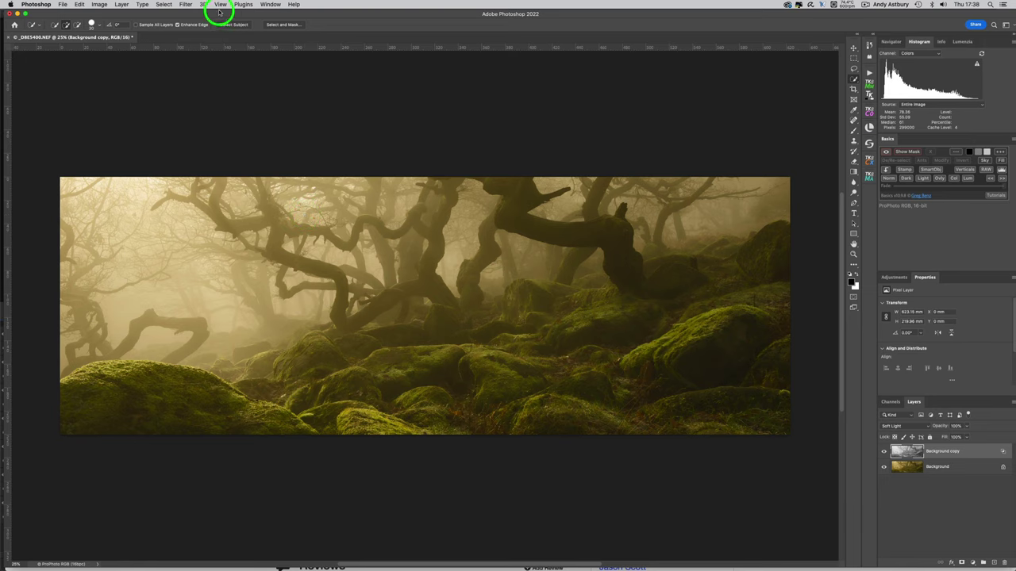
click(185, 5)
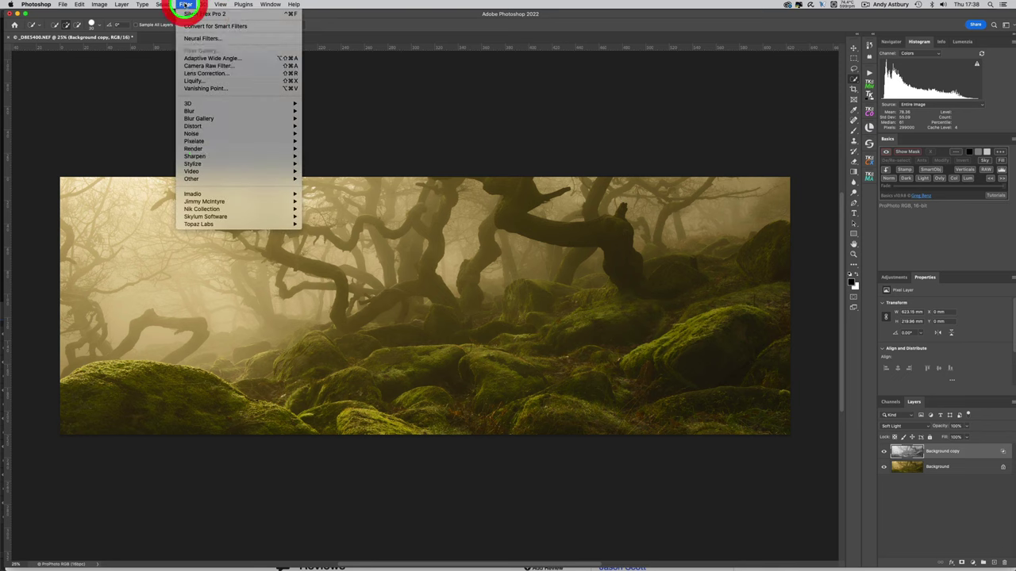
mouse_move(217, 209)
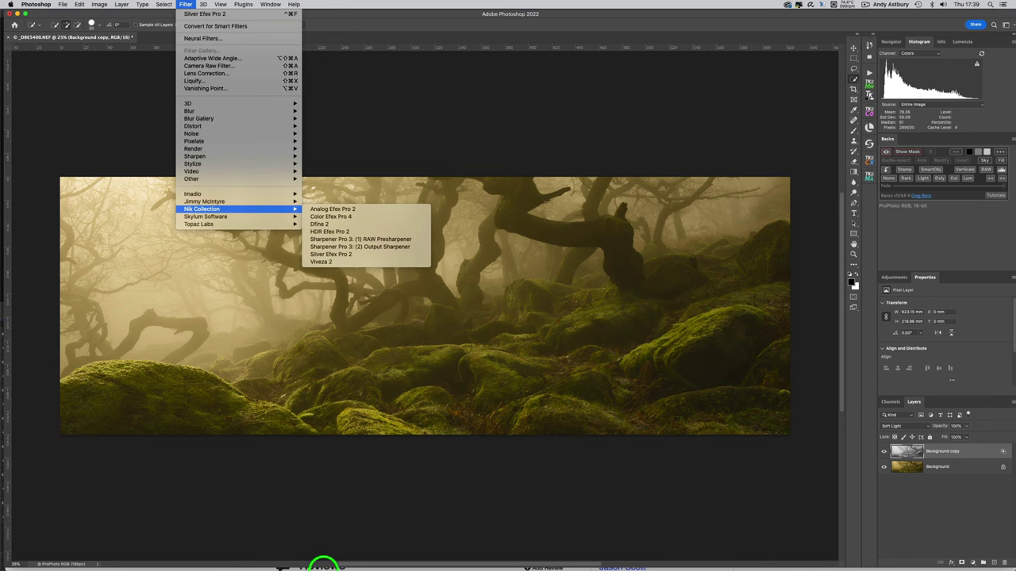
Close the Filter menu and view the 'Try Nik Collection for free' page in Firefox
click(311, 520)
mouse_move(331, 566)
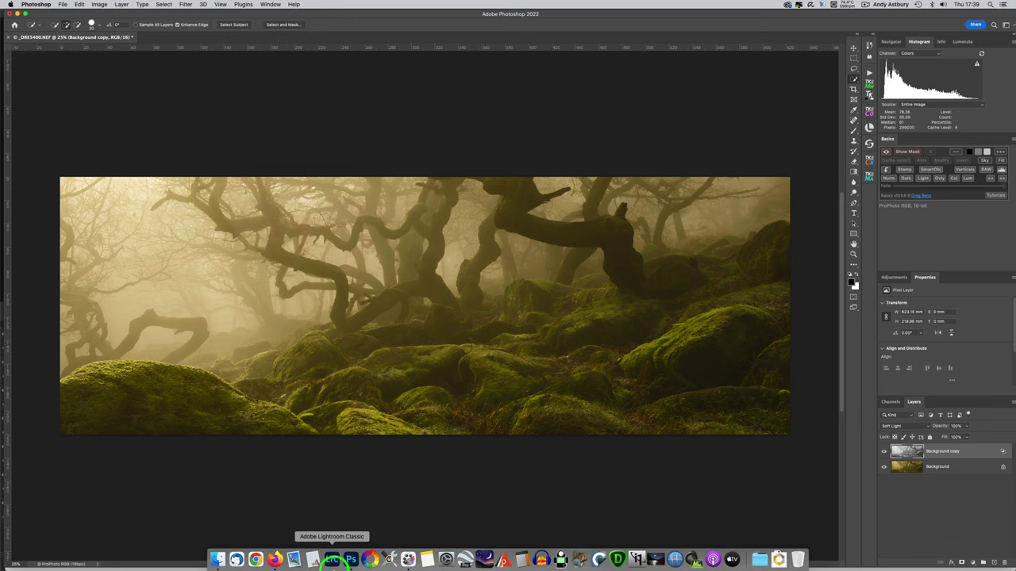
click(275, 560)
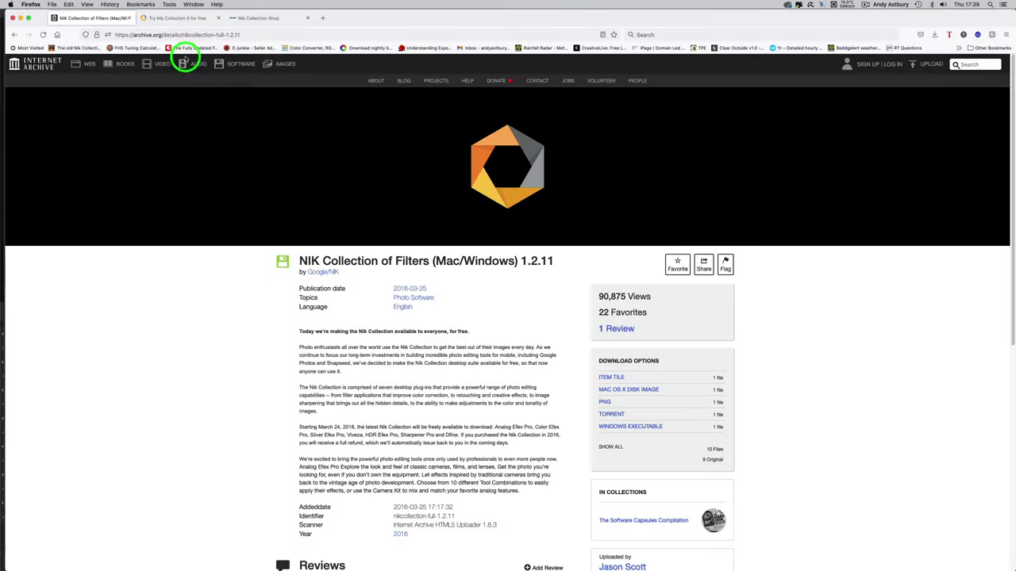
click(174, 21)
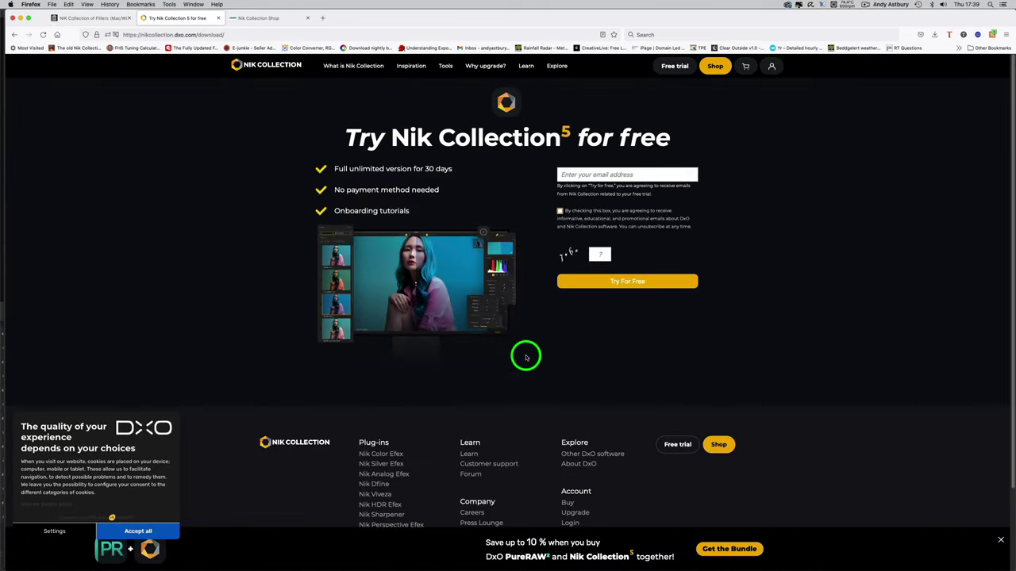
Scroll the Nik Collection Shop offers, including Nik Collection 5 at £135 and PhotoLab 5 at £199
click(258, 18)
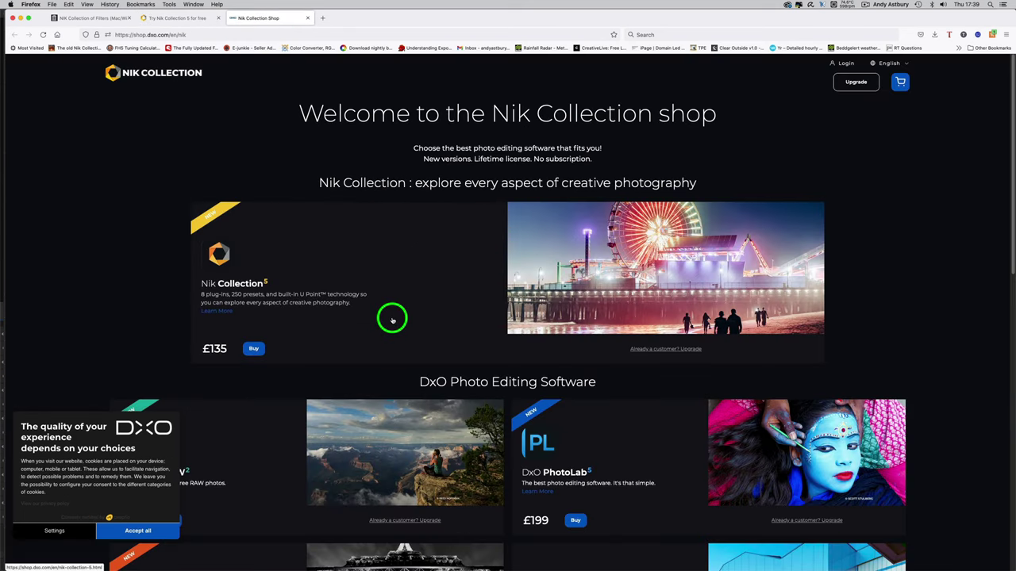
scroll(392, 317, down, 5)
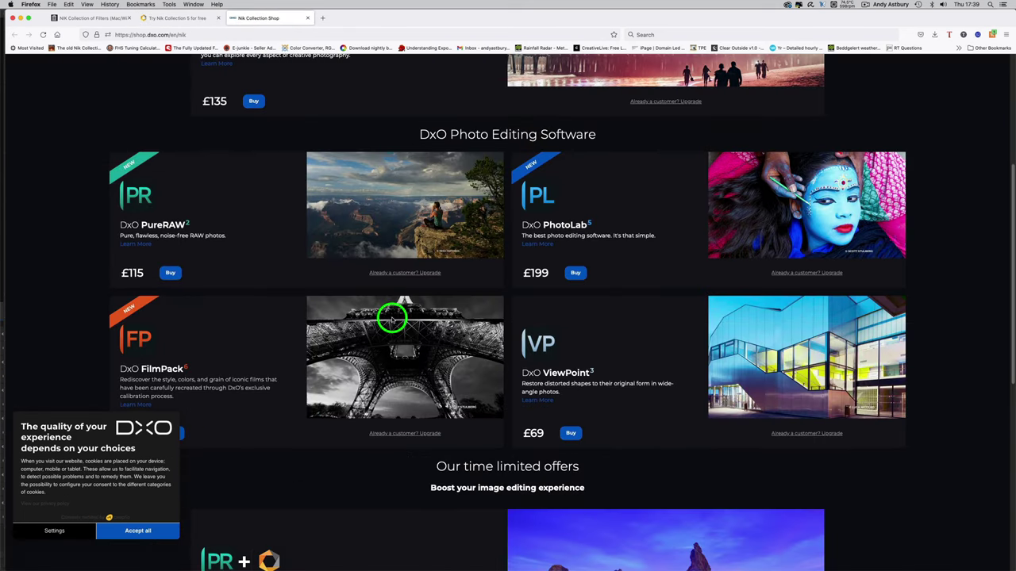
scroll(392, 319, down, 9)
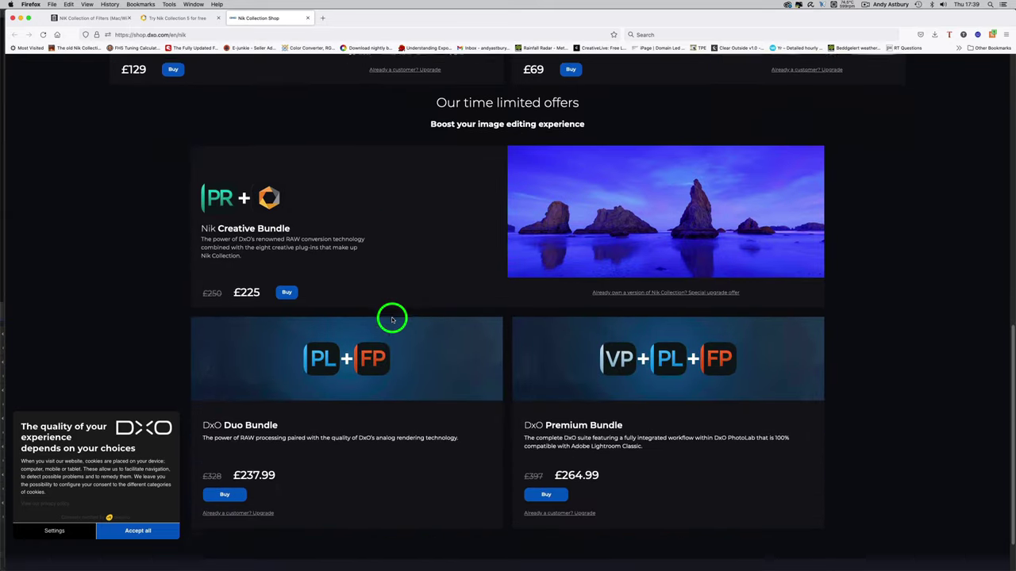
scroll(392, 320, up, 14)
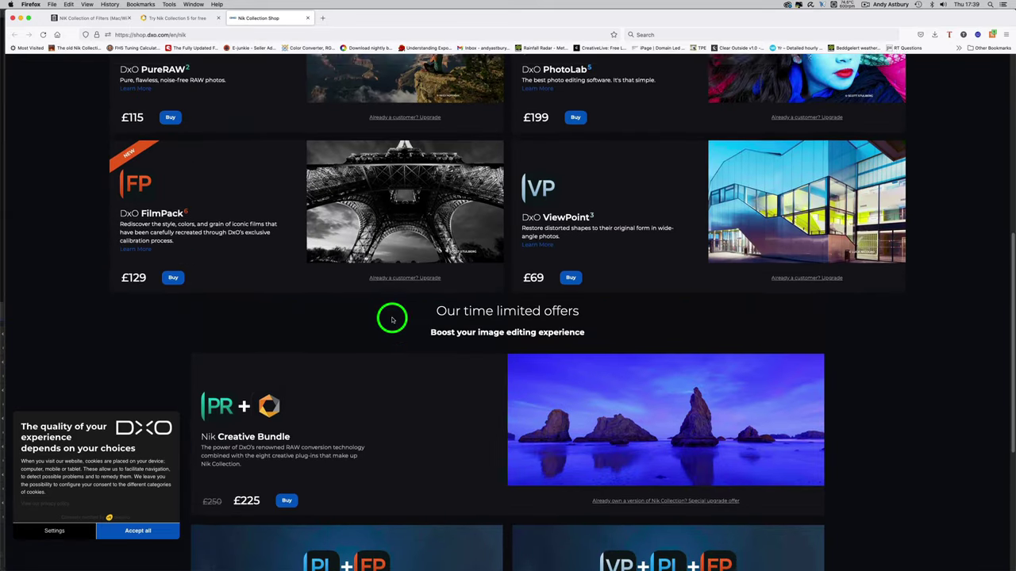
scroll(392, 320, up, 1)
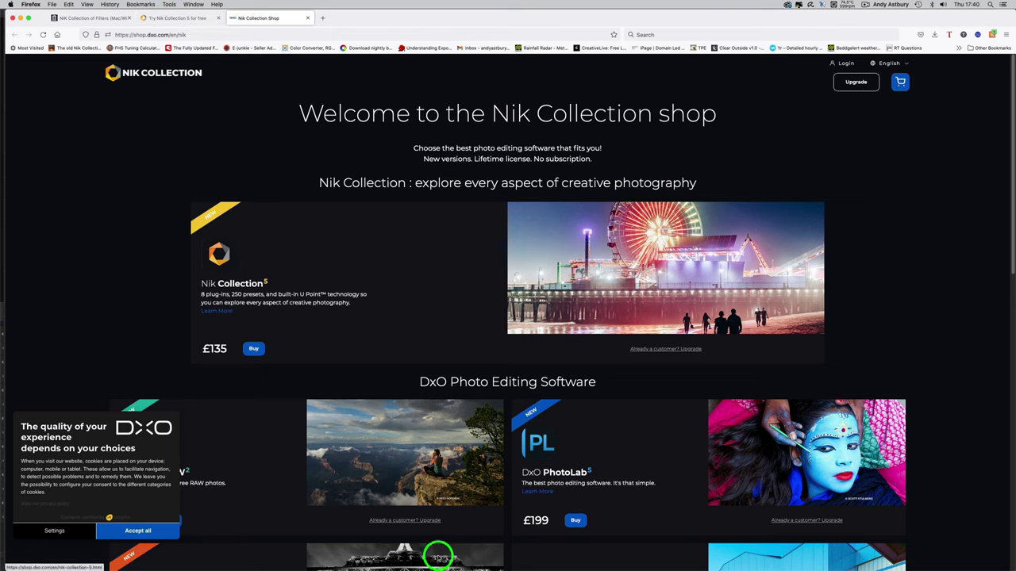
mouse_move(446, 561)
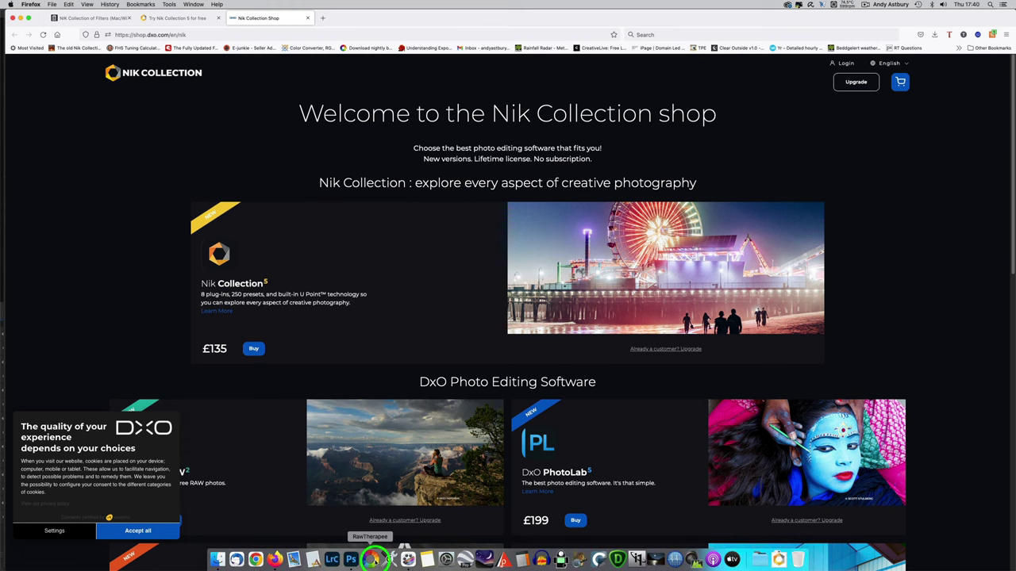
Bring Photoshop 2022 back in front with the Soft Light woodland photo
click(351, 560)
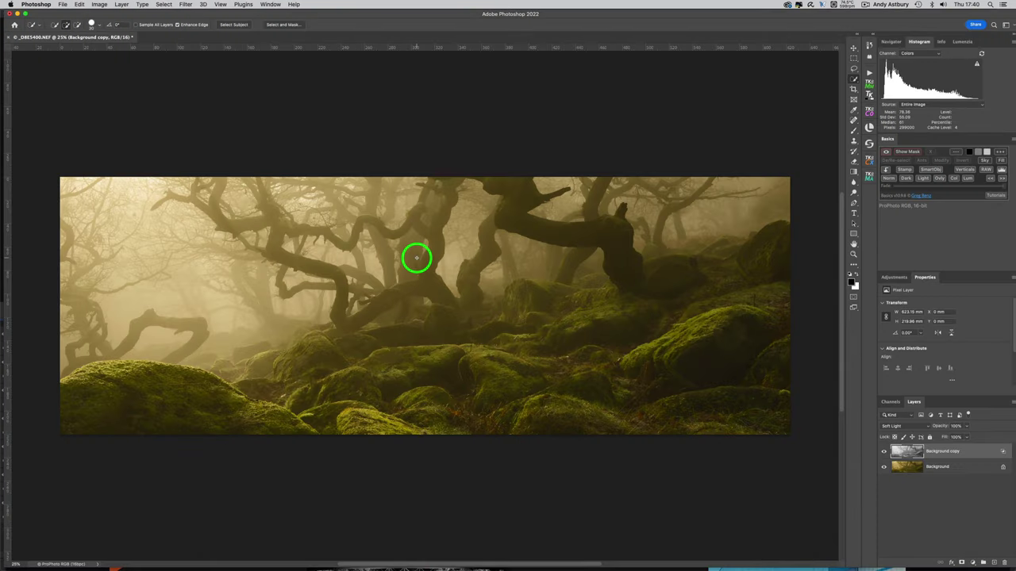